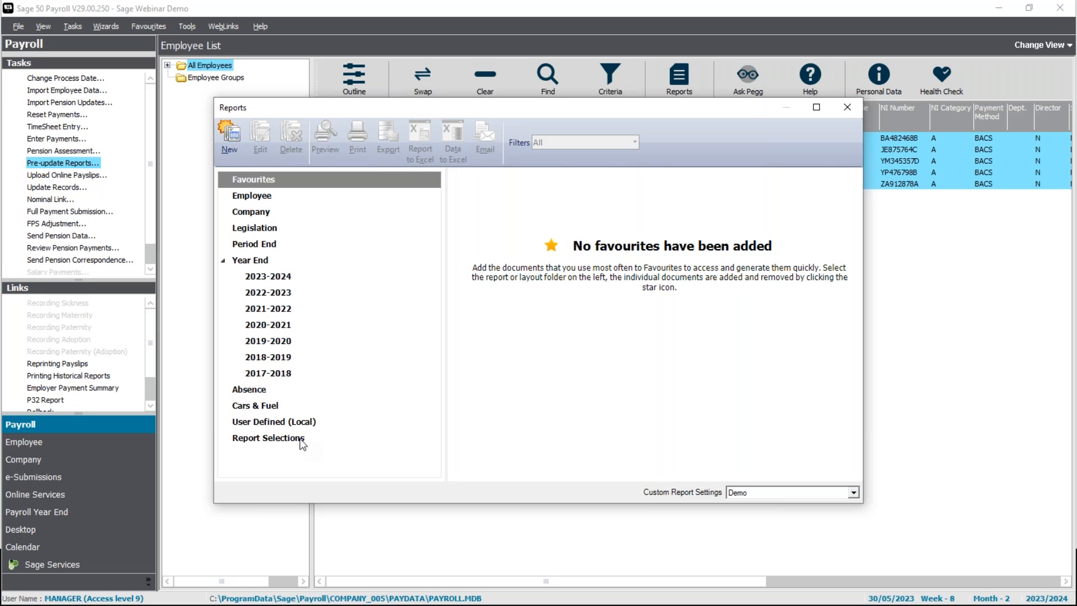
Create a new report selection named "Demonstration" with the description "demo in live webinar".
left_click(280, 438)
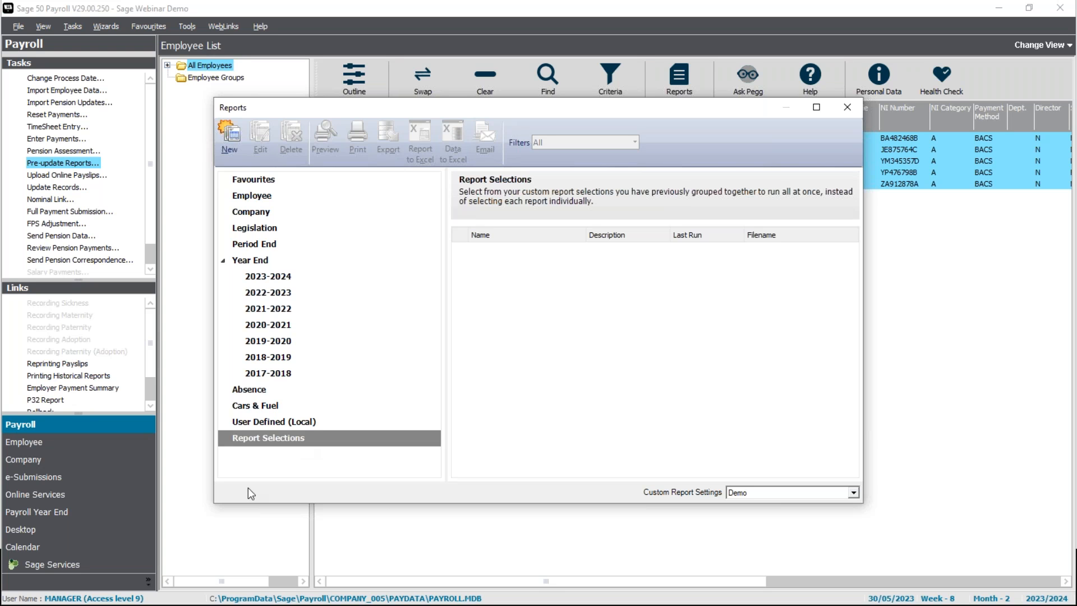
left_click(240, 139)
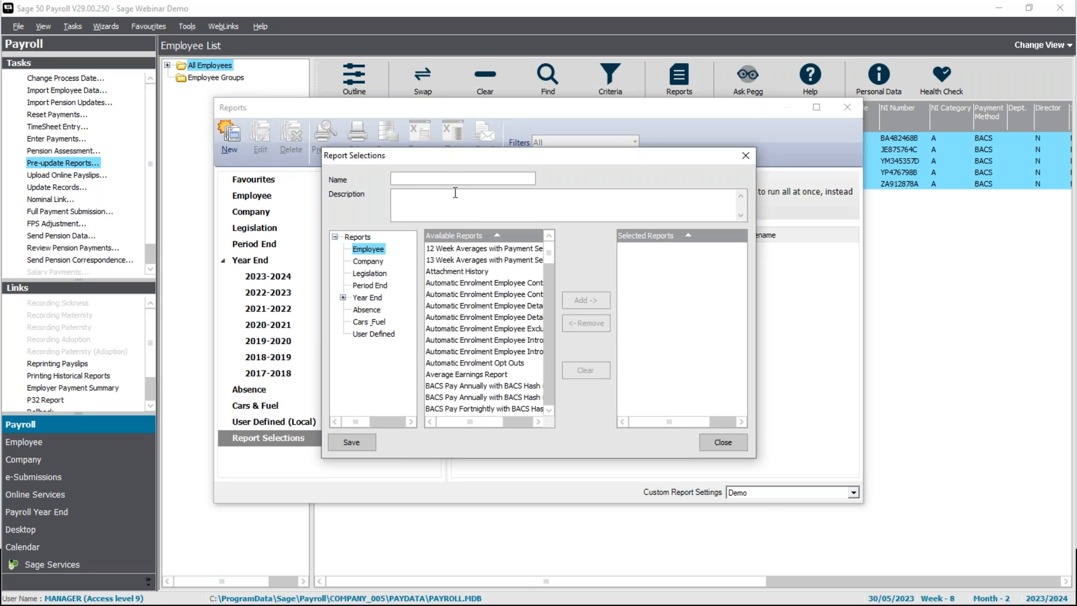
type("Demonstration")
left_click(442, 199)
type("de")
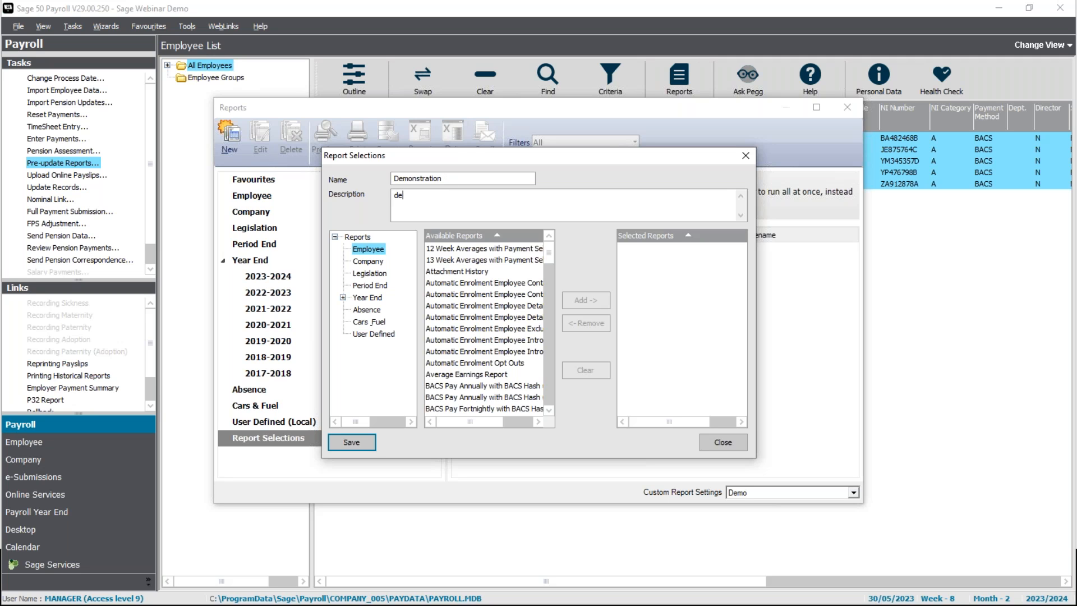
type("mo in live webinar")
Add the employee report Payment Summary History Part 2 - By Date to the selected reports.
scroll(549, 336, "down", 15)
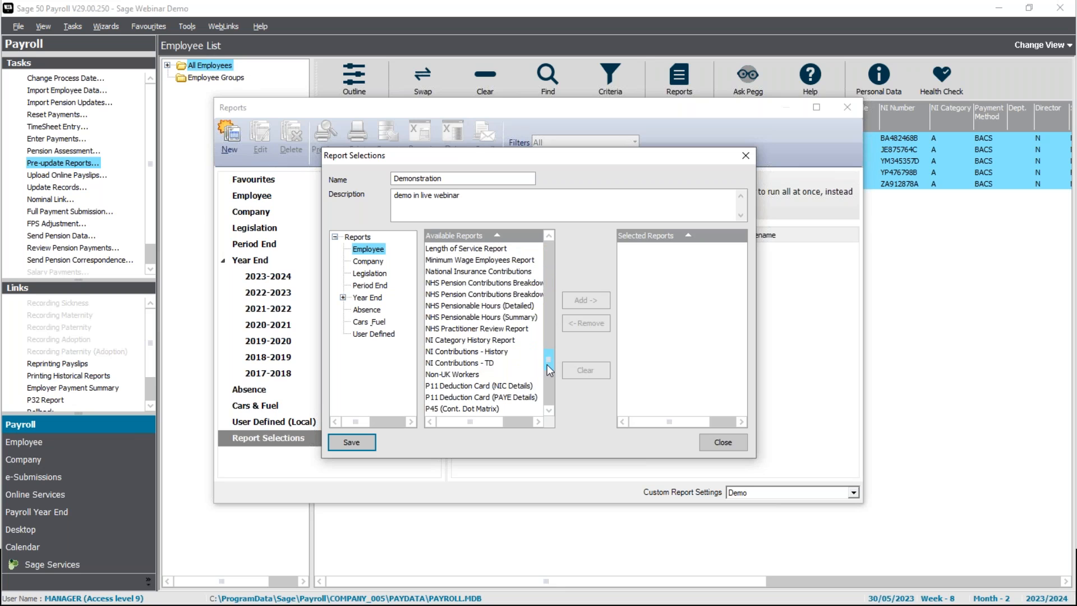
scroll(547, 368, "down", 1)
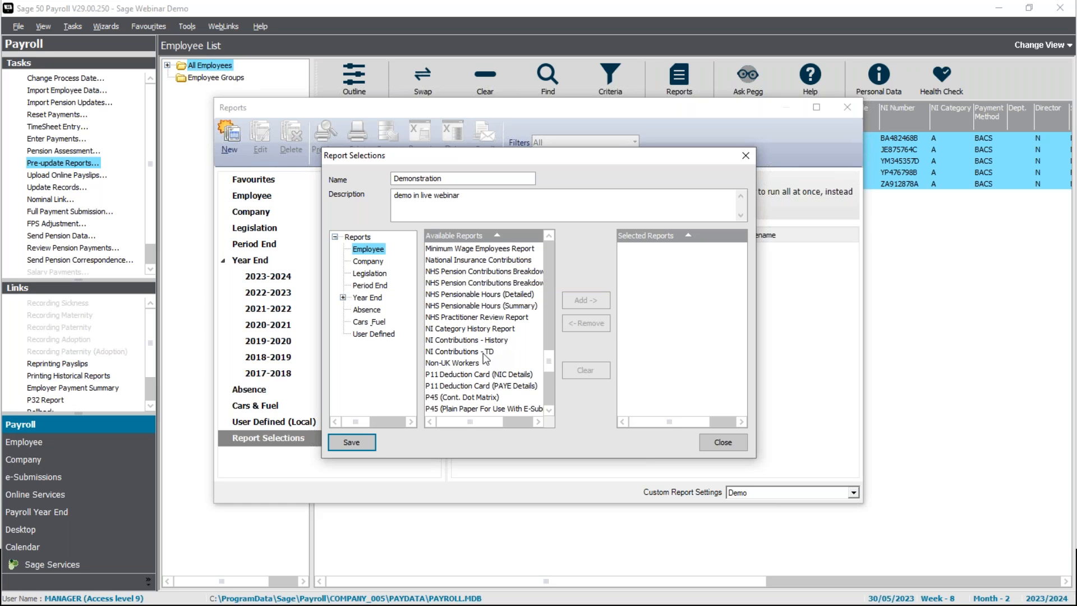
left_click(539, 397)
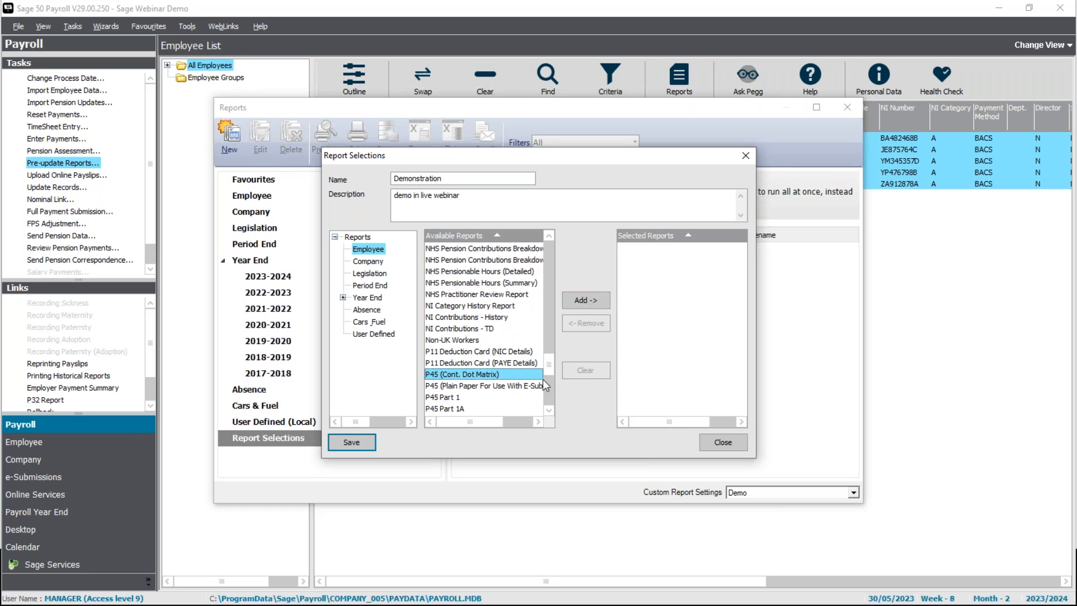
left_click_drag(551, 368, 552, 380)
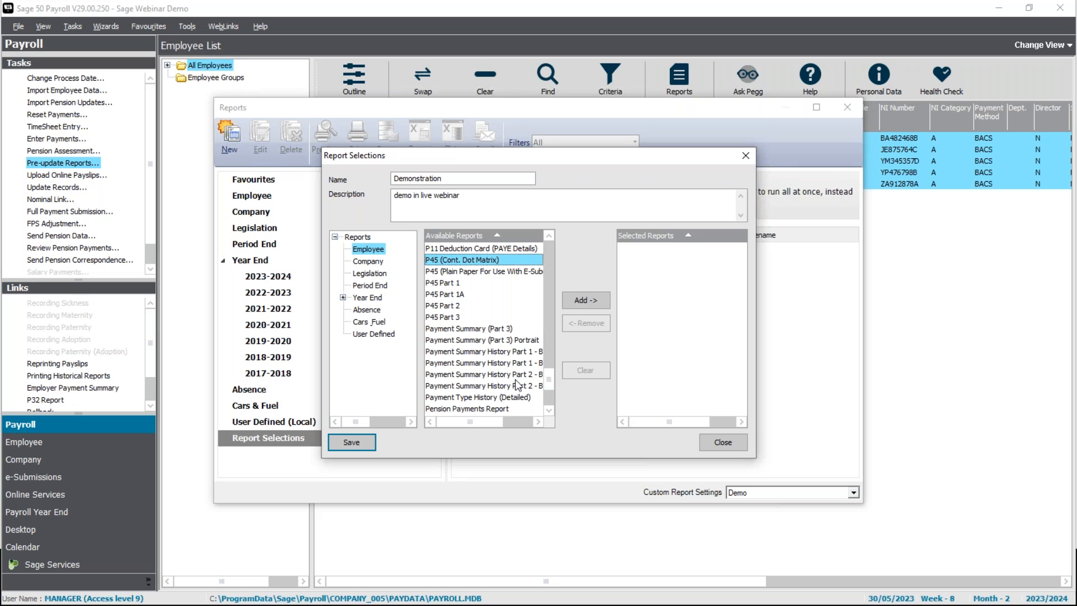
left_click(474, 375)
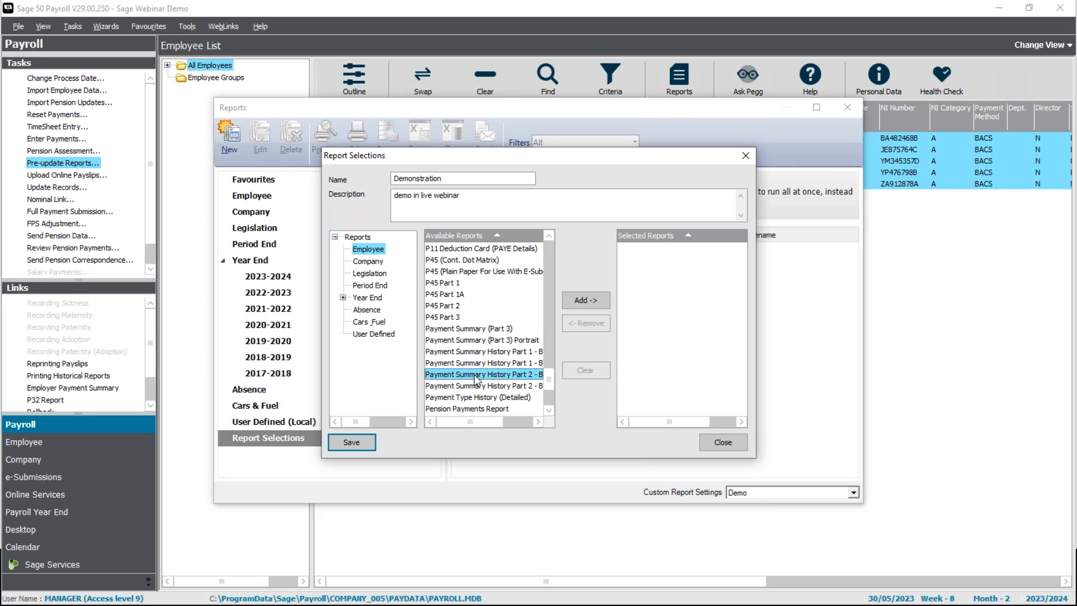
left_click(591, 302)
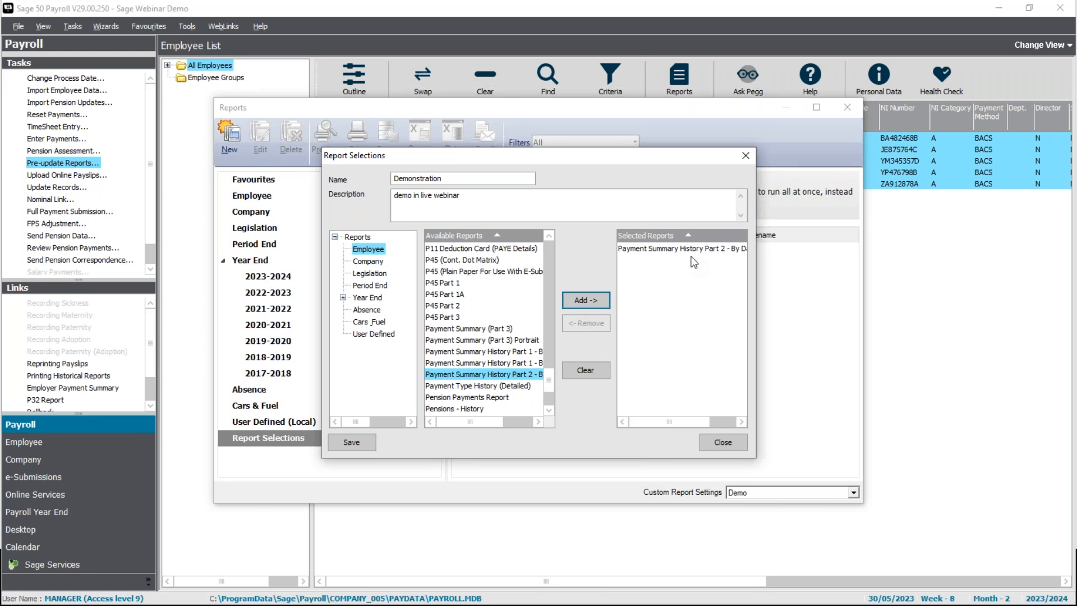
Add Payment Summary History Part 1 - By Date and the Pension Payments Report to the selected reports.
left_click(495, 353)
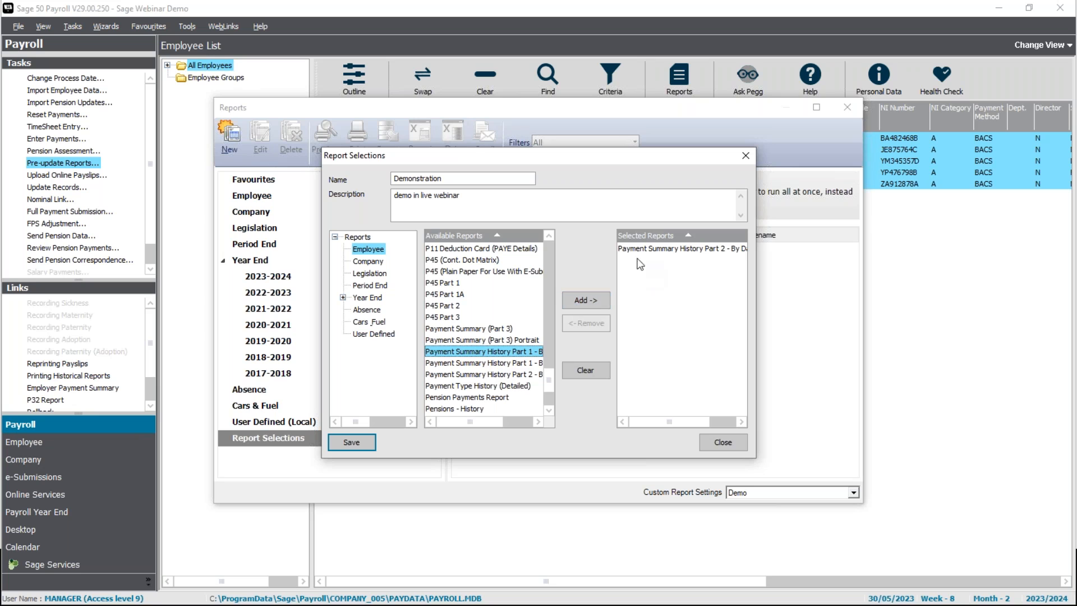
left_click(584, 303)
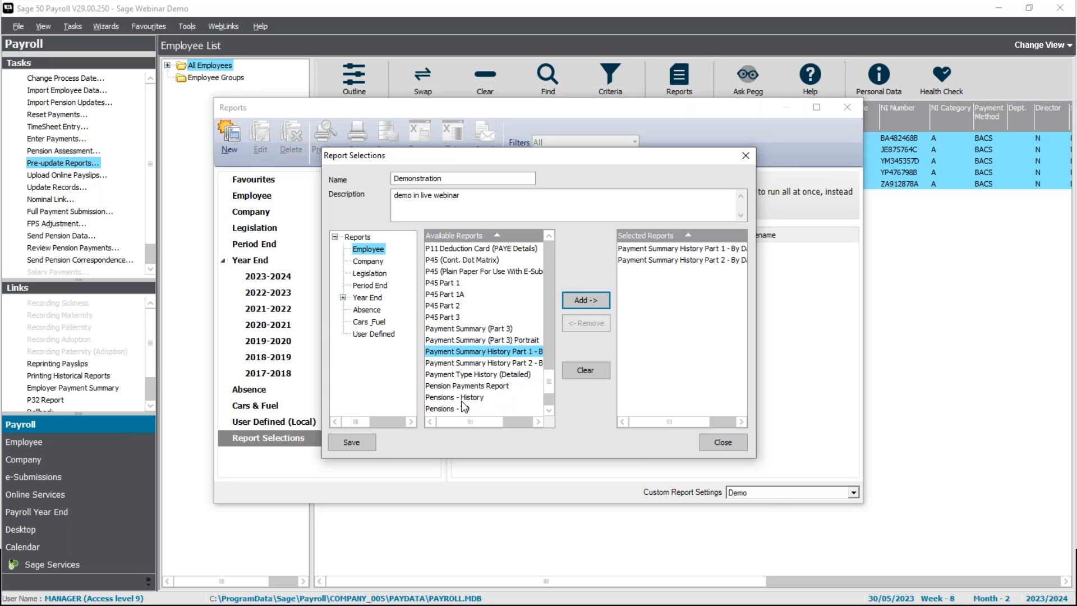
left_click(466, 387)
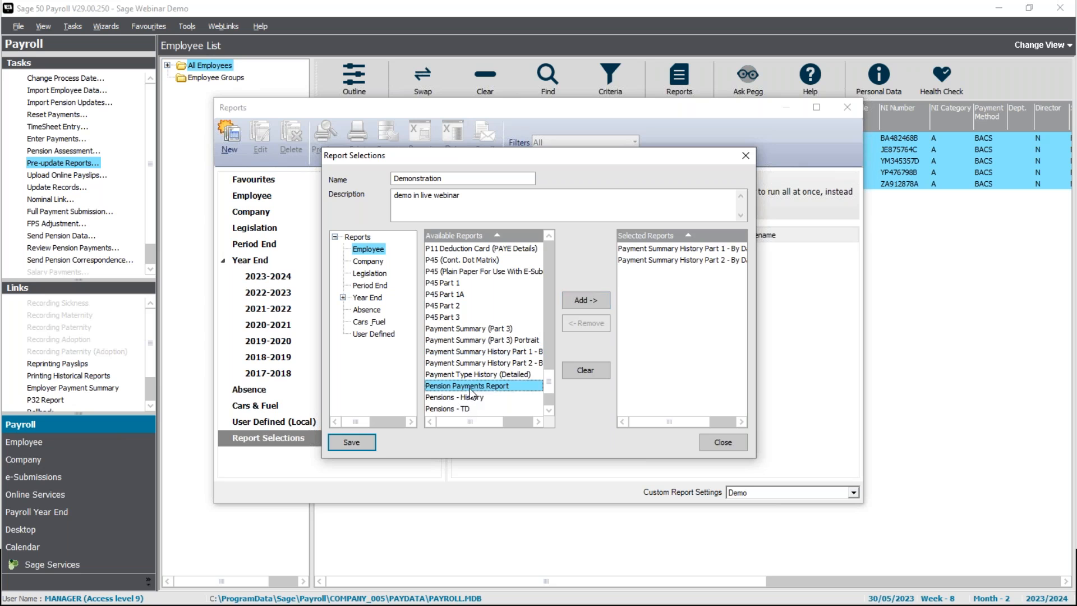
left_click(587, 302)
Add the Employee Details - Payments report to the selection, then save the report selection and close its window.
left_click_drag(546, 385, 542, 275)
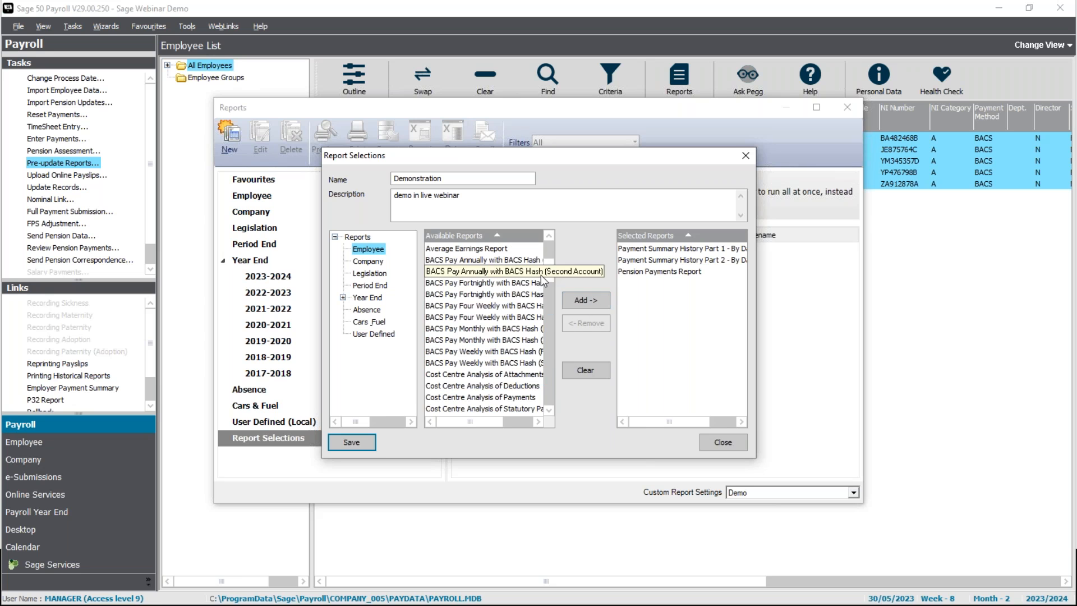
scroll(550, 265, "up", 1)
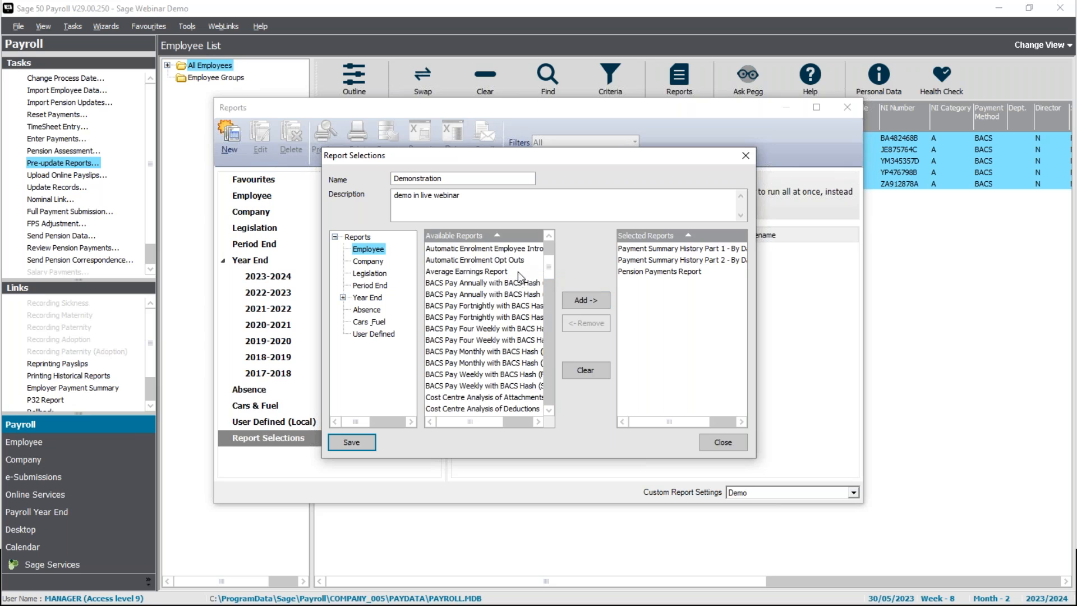
left_click_drag(548, 269, 555, 307)
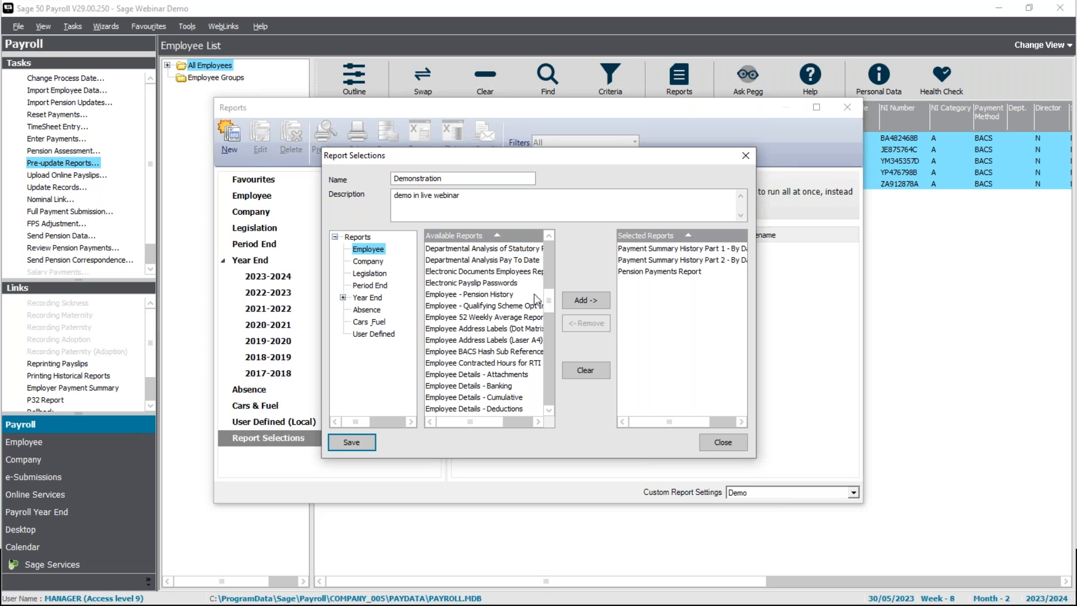
left_click_drag(549, 300, 551, 318)
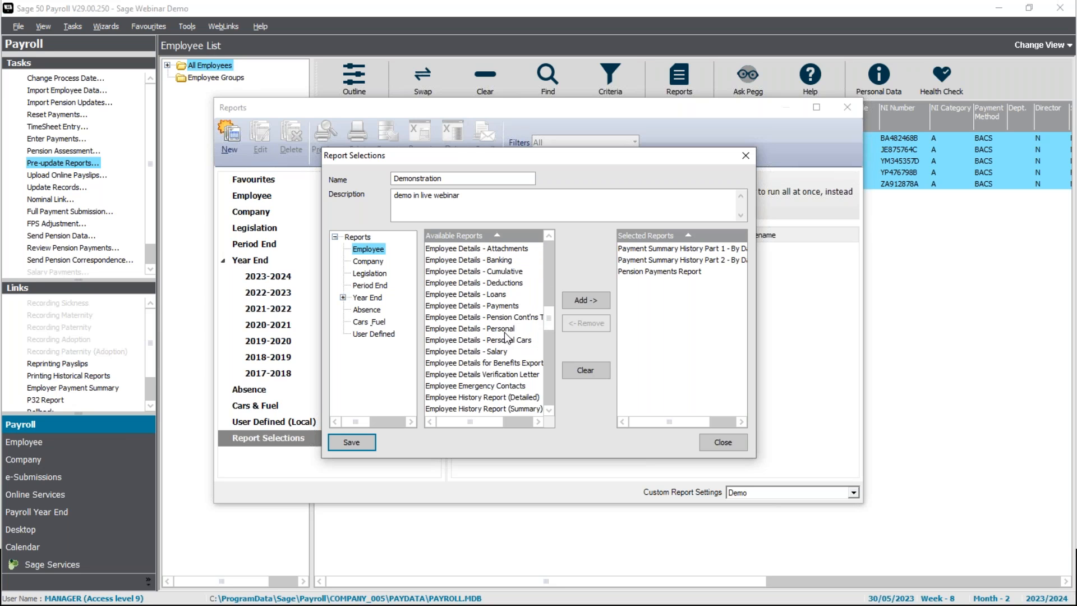
left_click(504, 329)
left_click(505, 306)
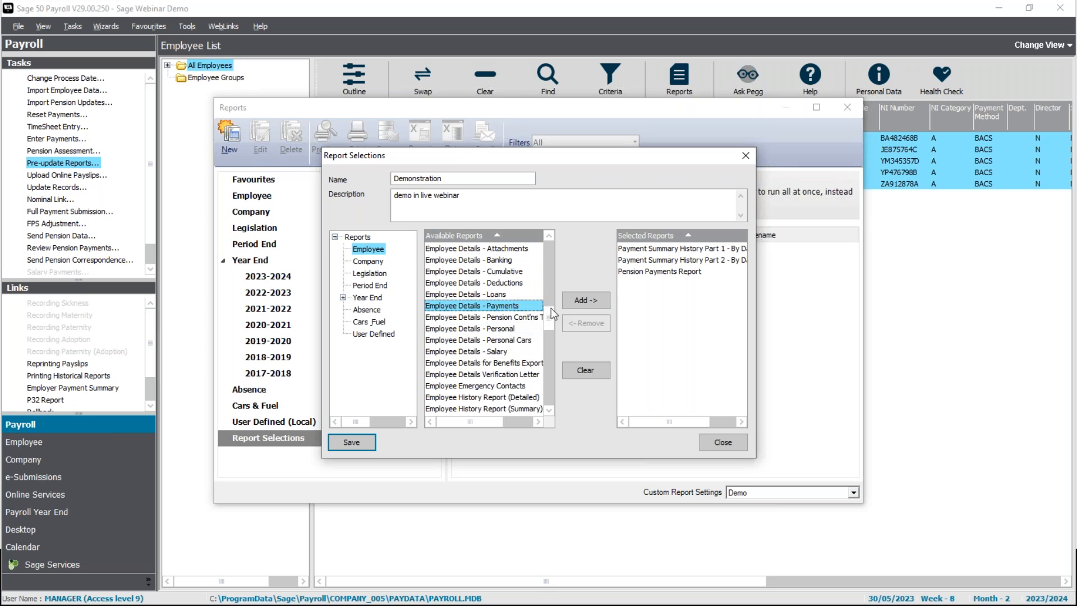
left_click(571, 301)
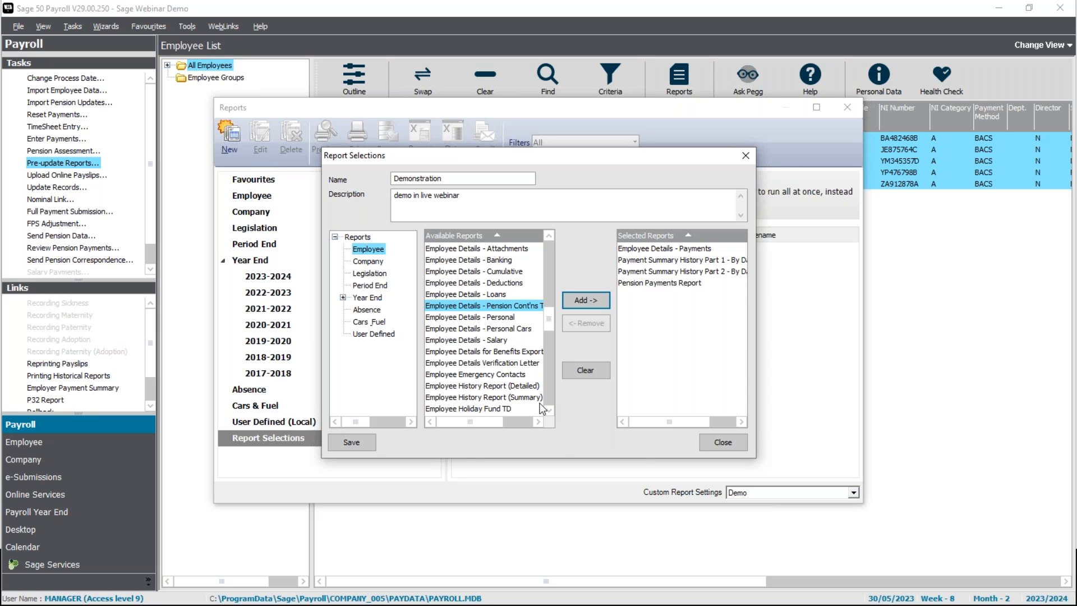
left_click(353, 443)
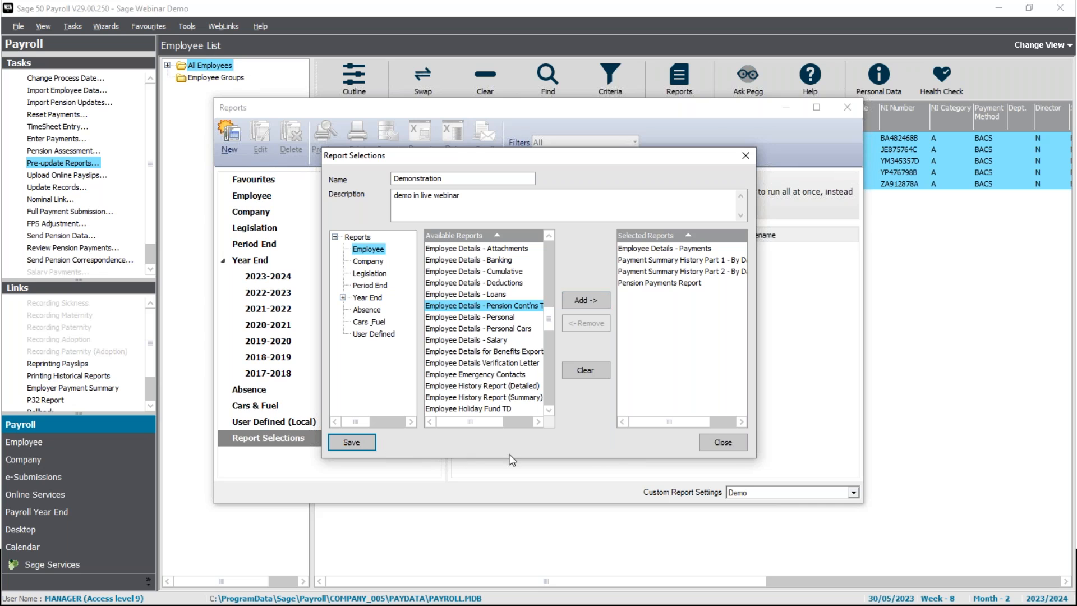
left_click(722, 444)
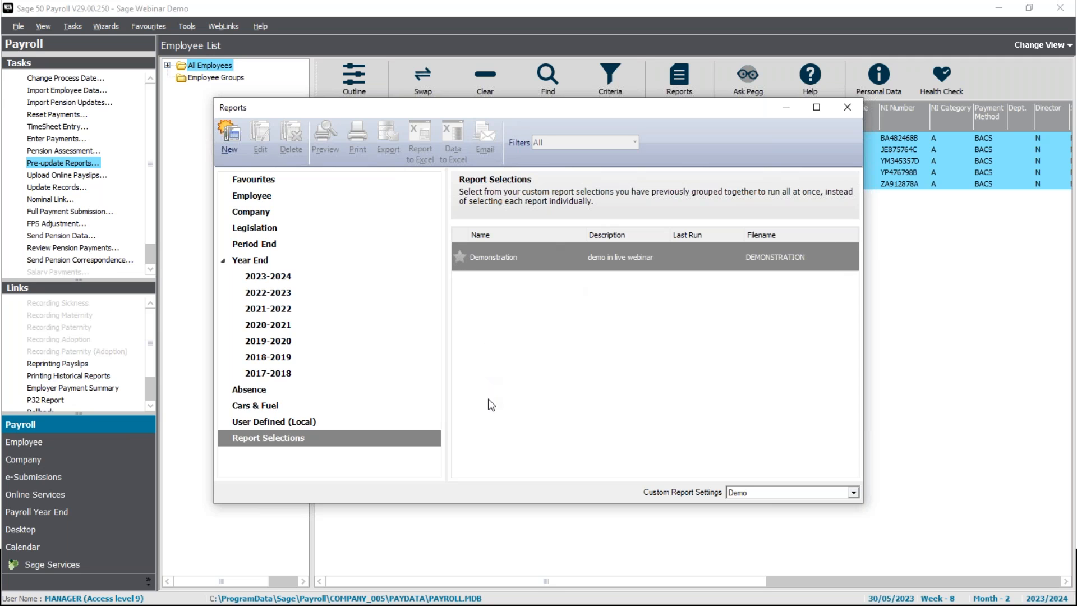
Preview the Demonstration report selection with the default criteria values and maximise the preview window.
left_click(586, 269)
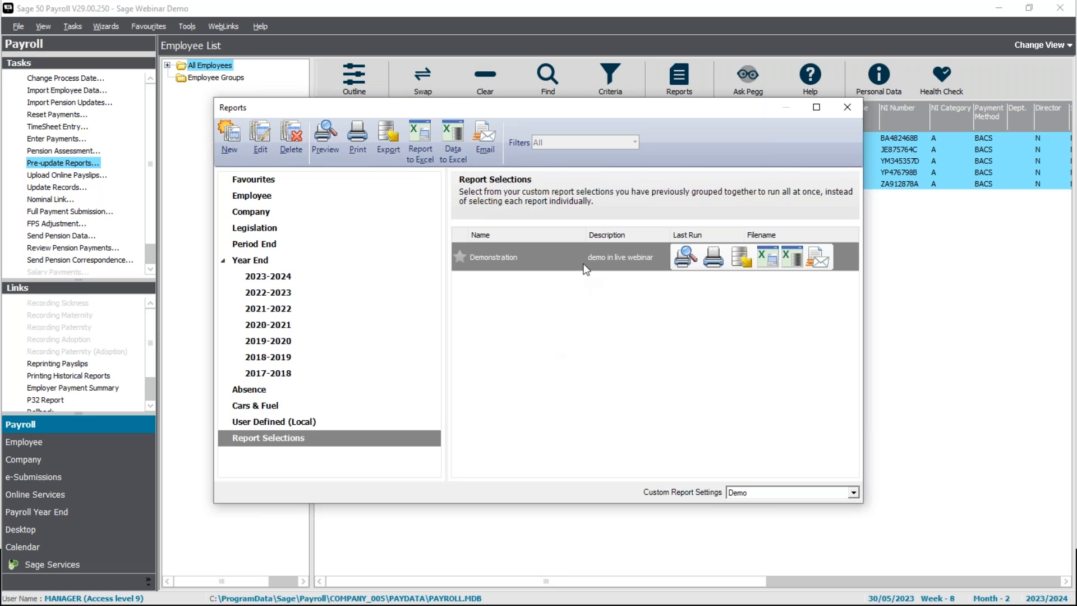
left_click(684, 265)
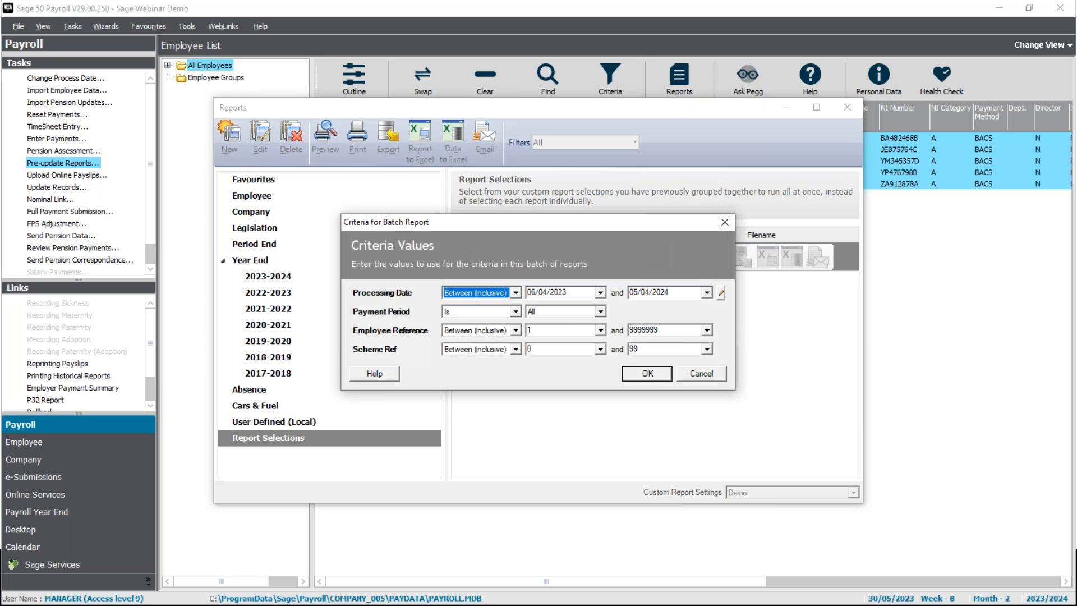
left_click(641, 372)
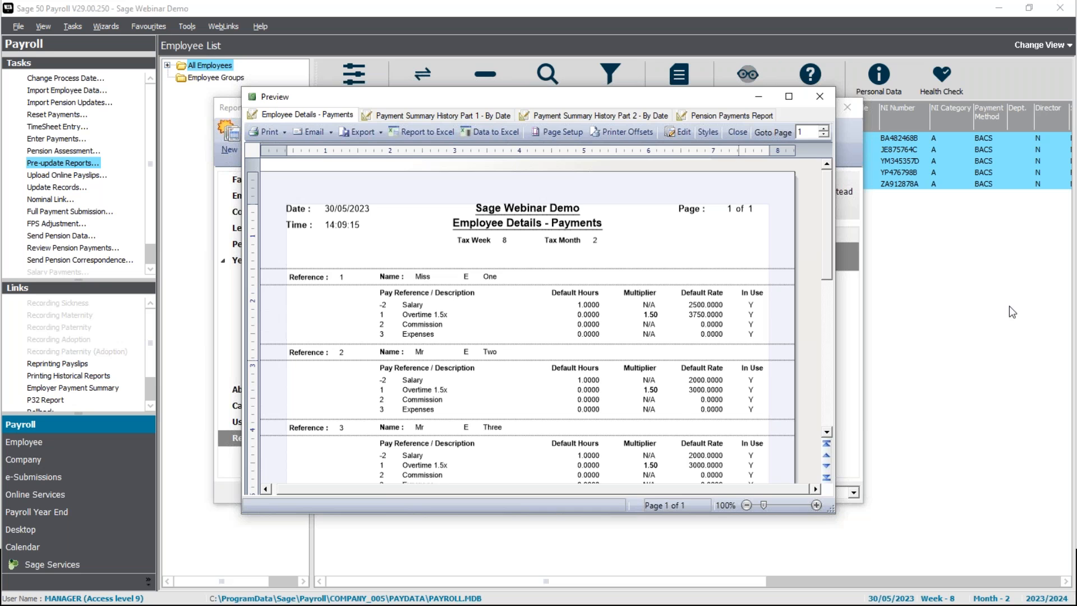
left_click(788, 96)
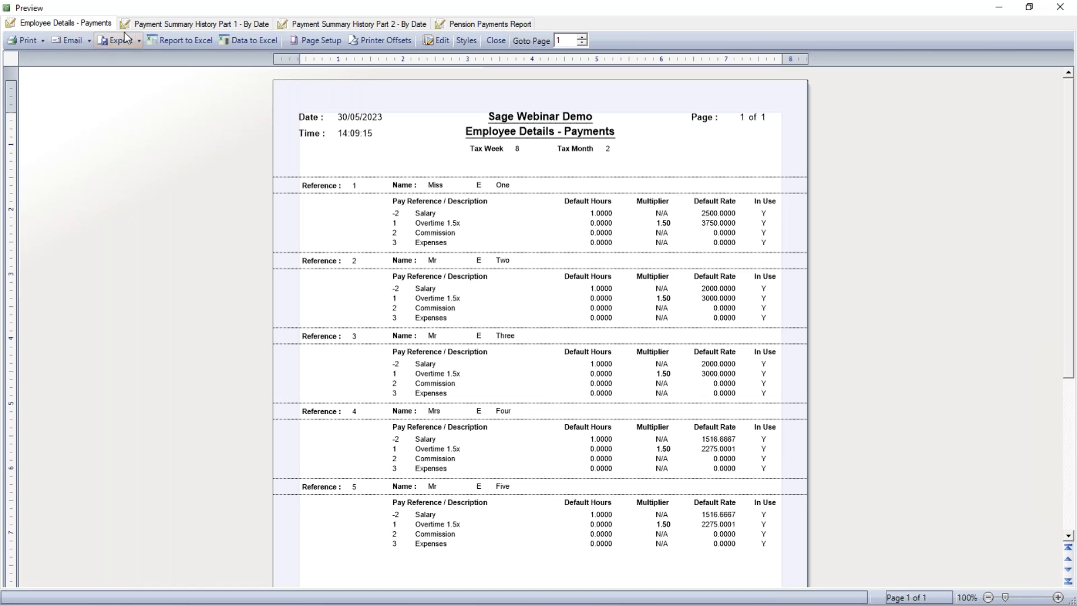
Look through the Payment Summary History, Pension Payments and Employee Details reports in the batch preview.
left_click(162, 23)
left_click(295, 26)
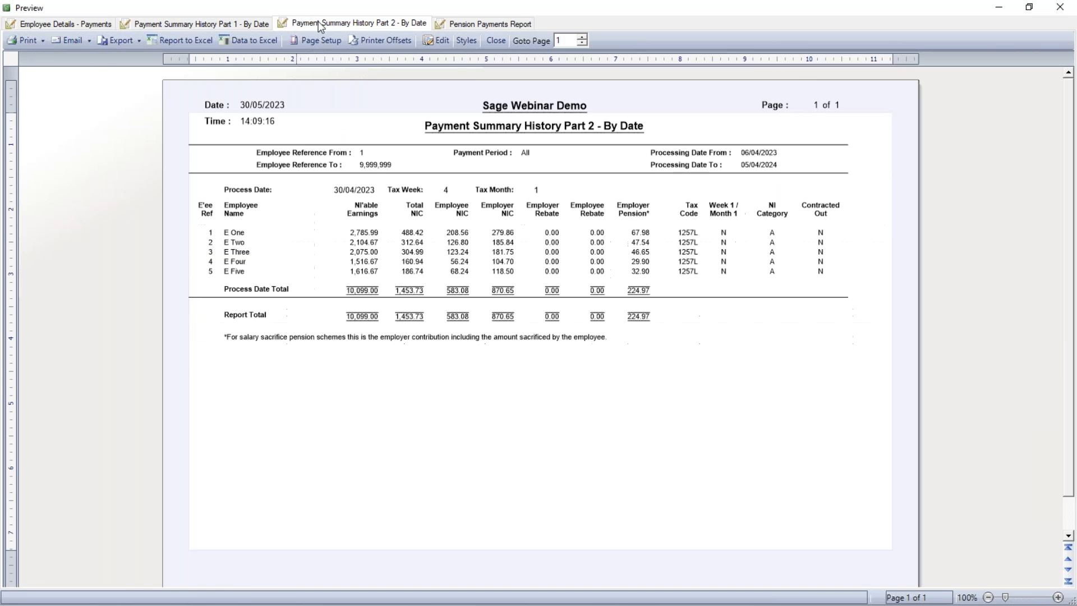
left_click(463, 24)
left_click(361, 26)
left_click(210, 23)
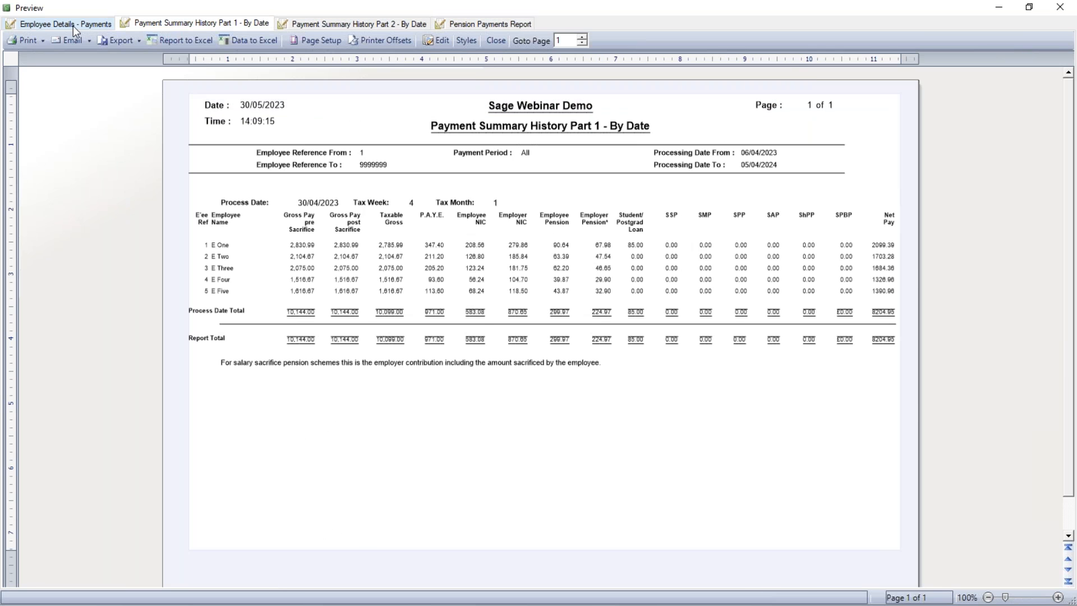
left_click(73, 26)
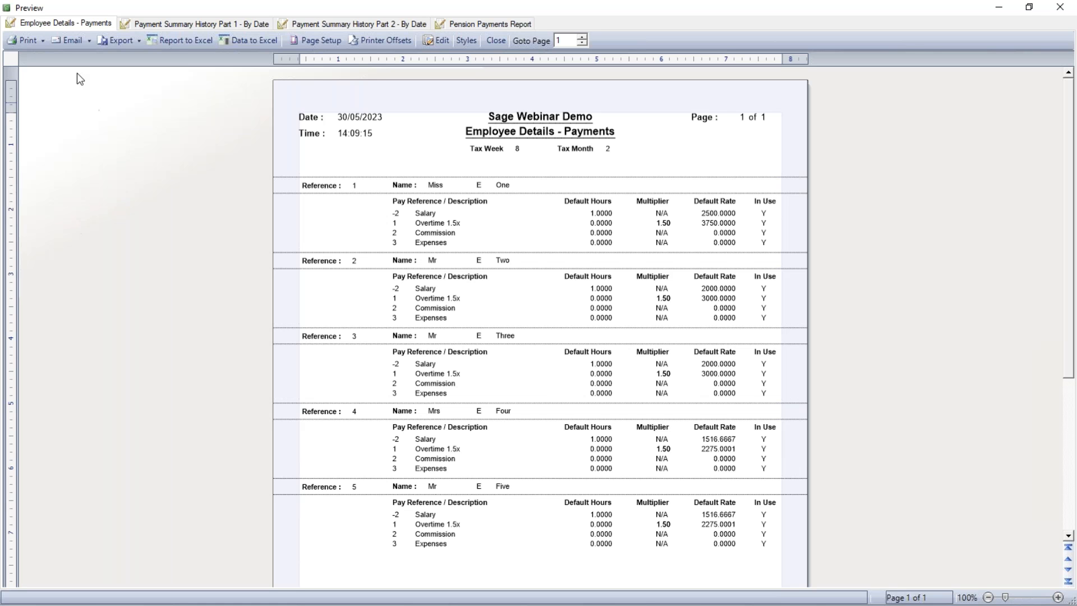
Examine the options for printing and exporting the previewed reports, leaving them unused.
left_click(44, 42)
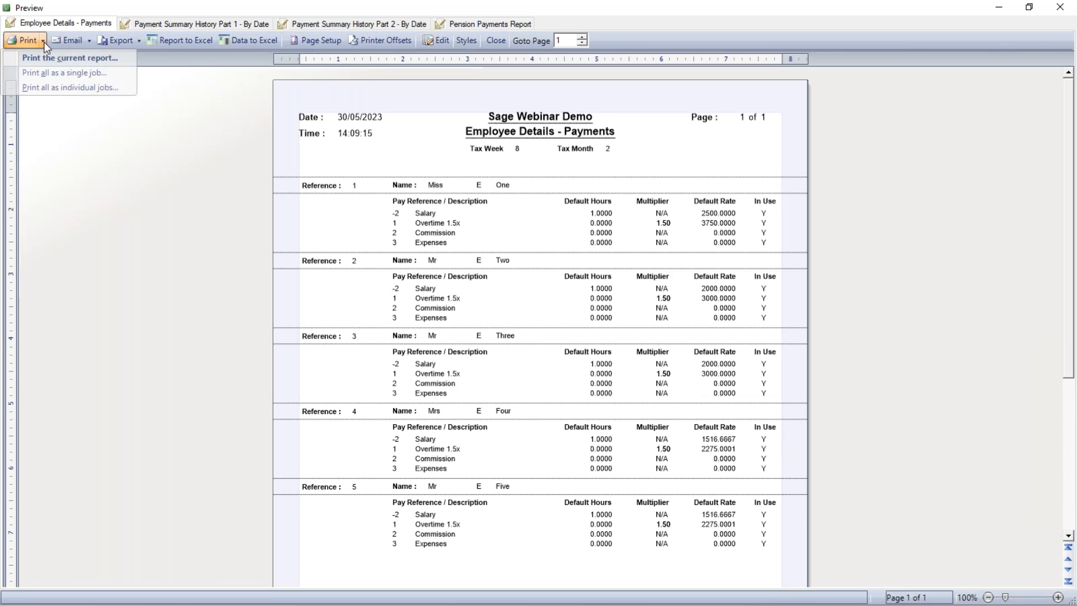
left_click(43, 42)
left_click(44, 41)
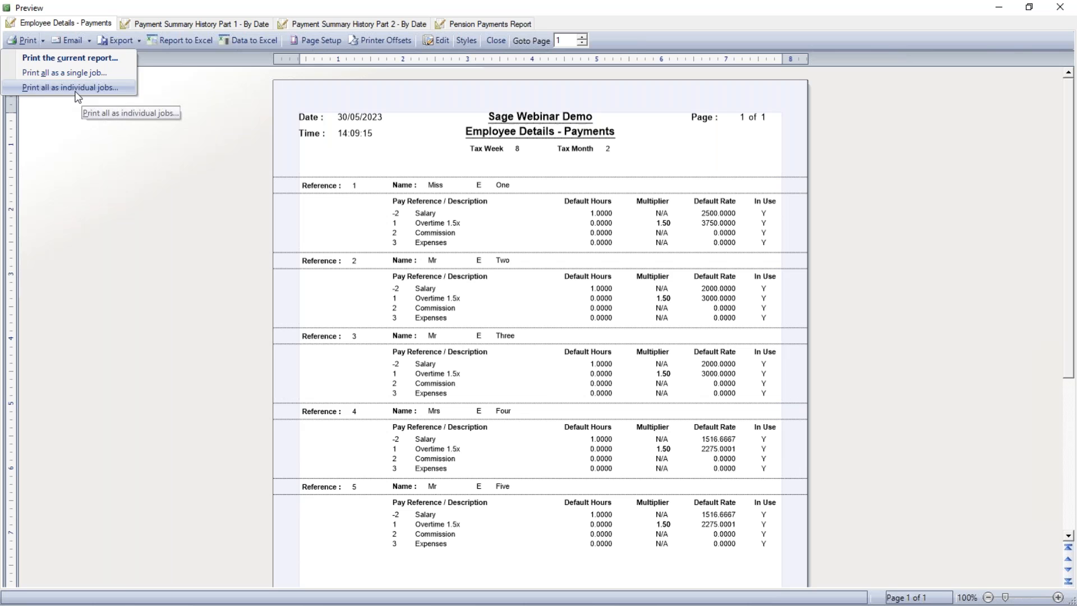
left_click(153, 165)
left_click(141, 41)
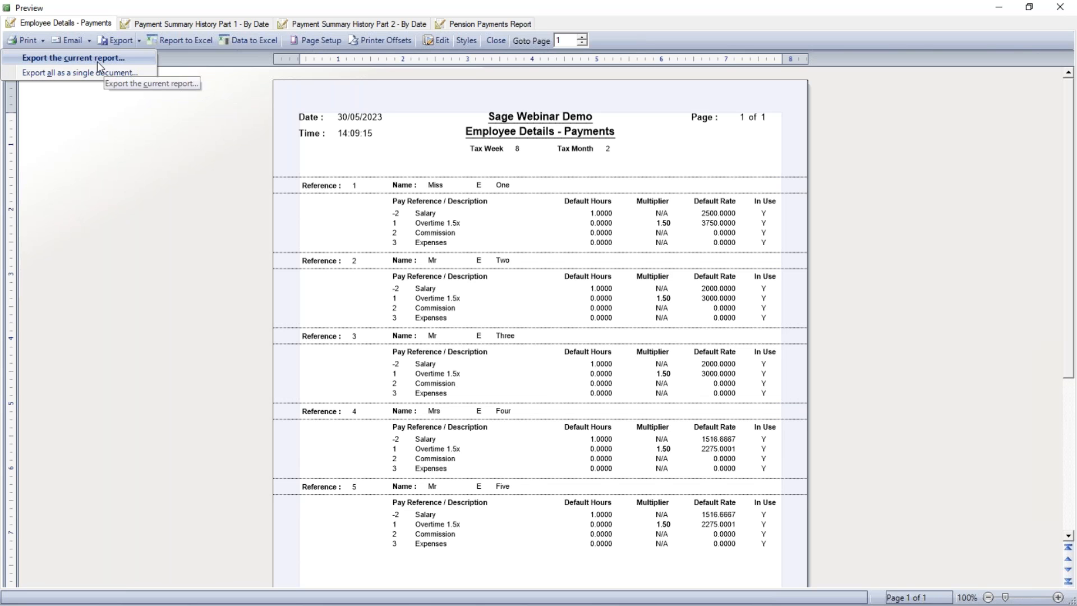
left_click(163, 184)
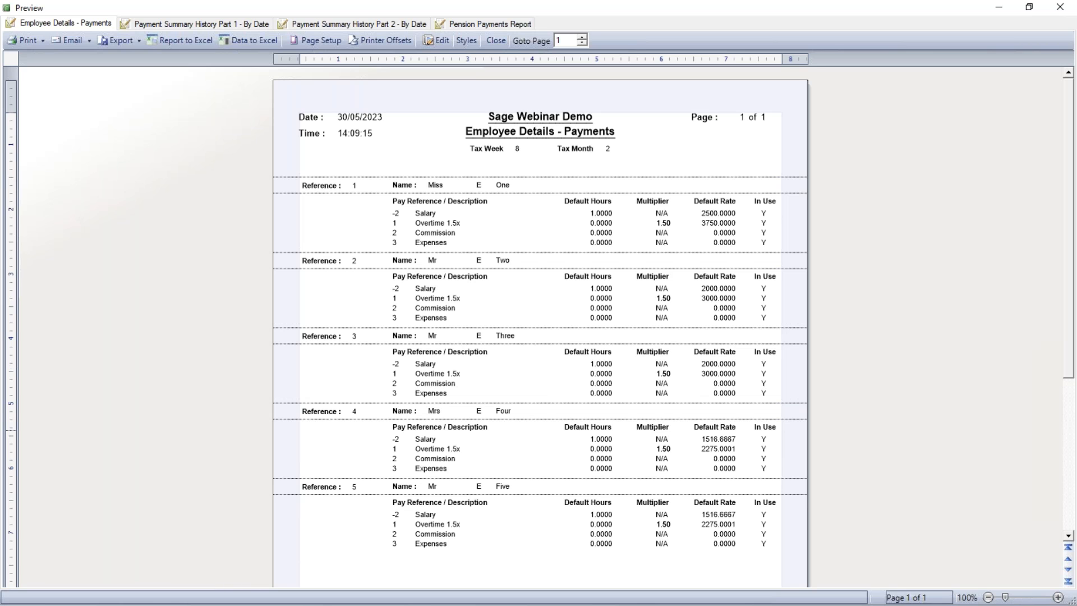
Close the batch report preview and the Reports window to return to the employee list.
left_click(1060, 7)
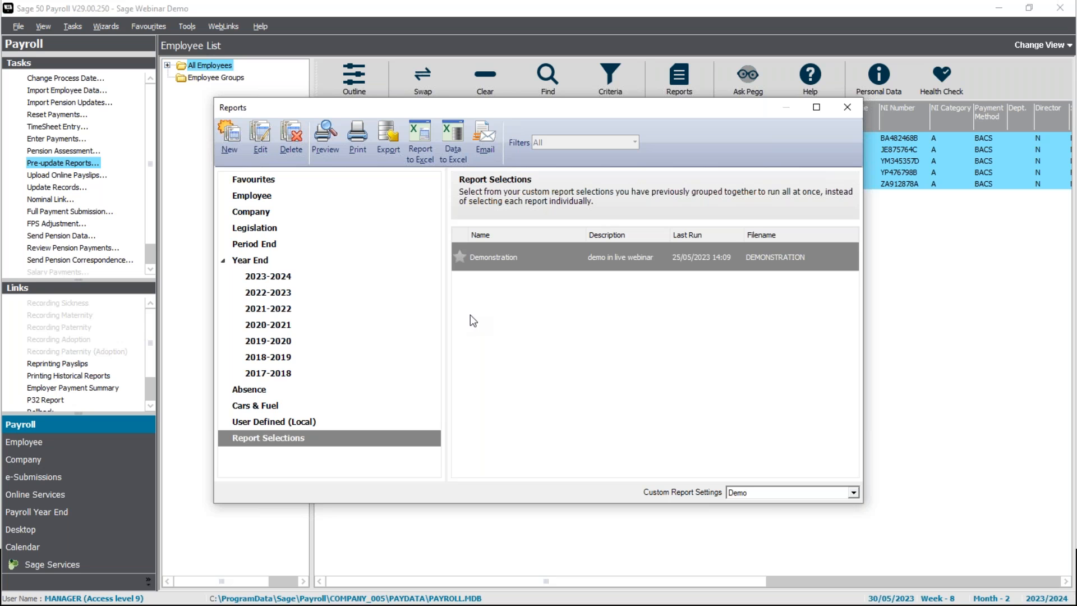
left_click(846, 107)
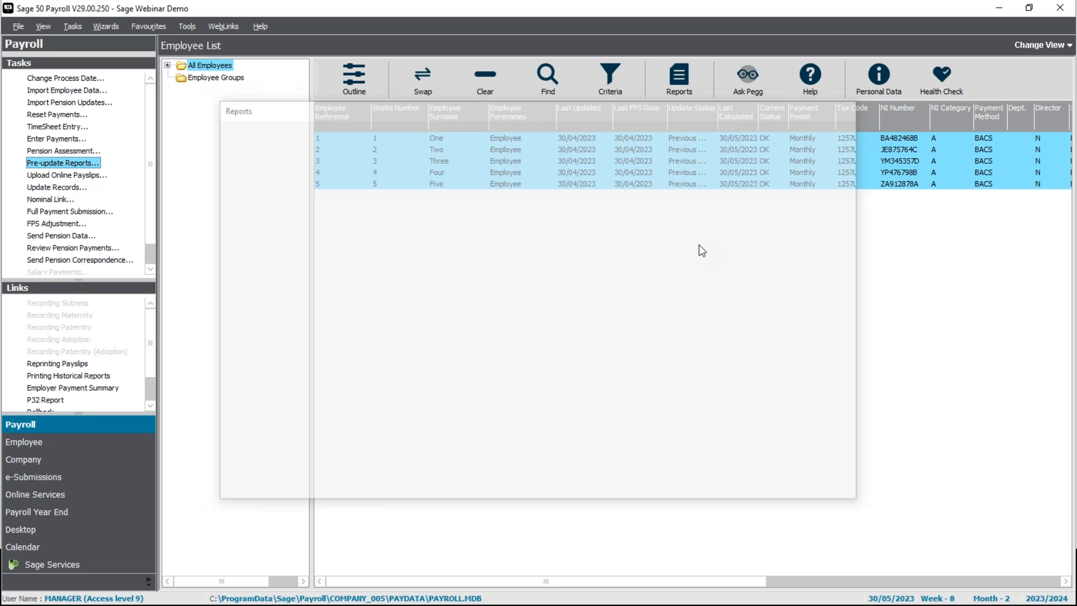
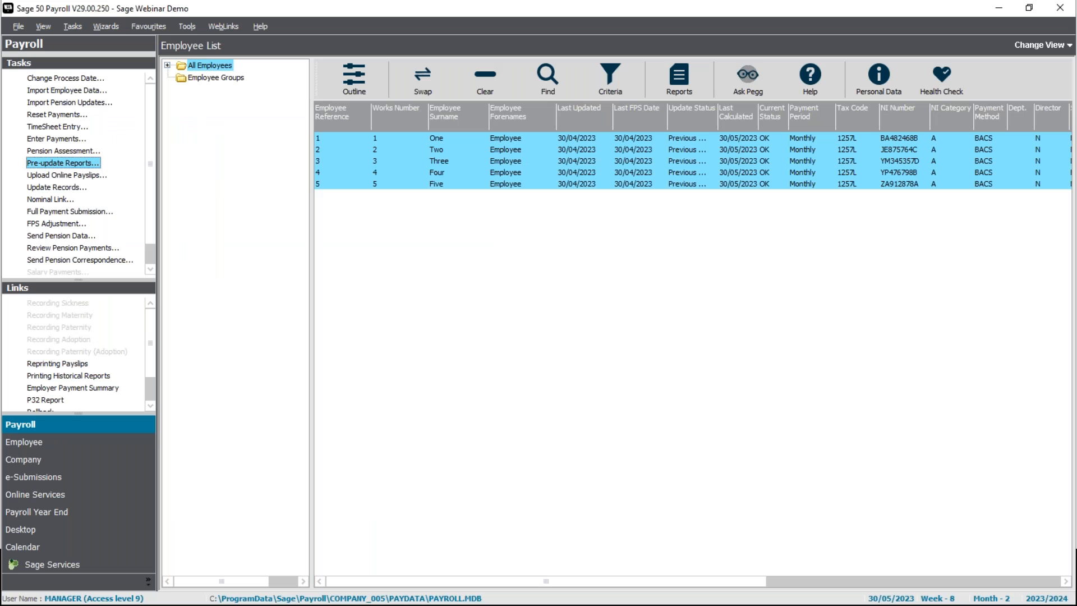
Open the company's custom report settings and open the Demo setting for editing.
left_click(79, 26)
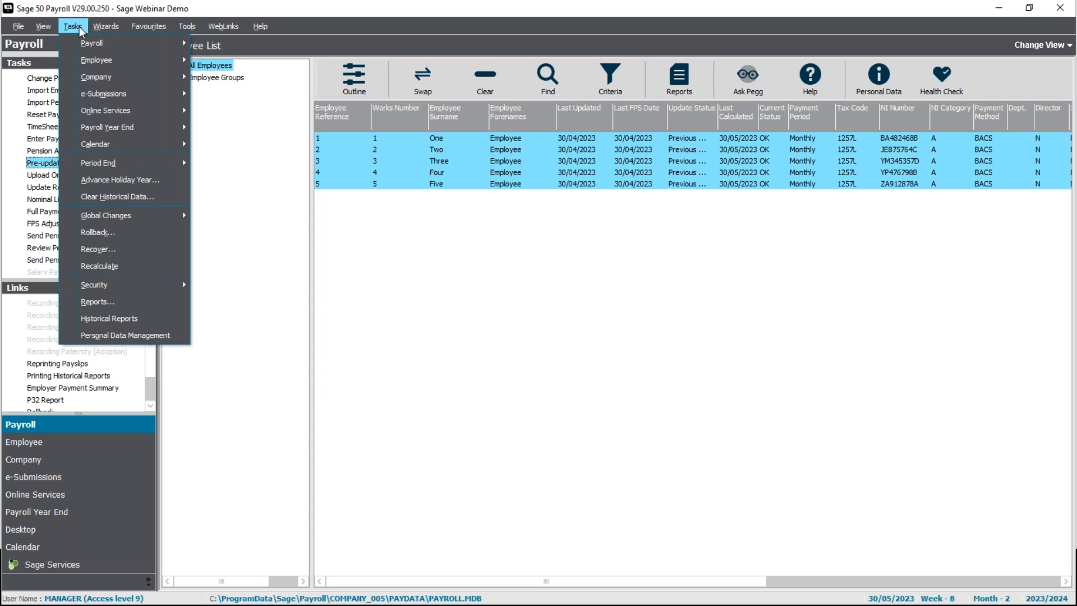
mouse_move(106, 75)
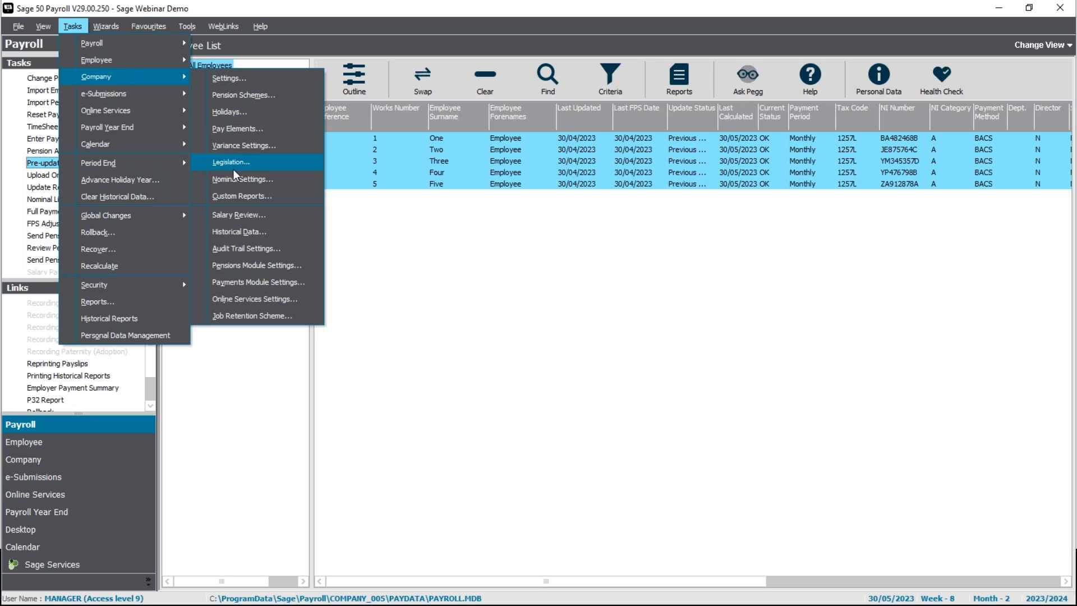
left_click(271, 202)
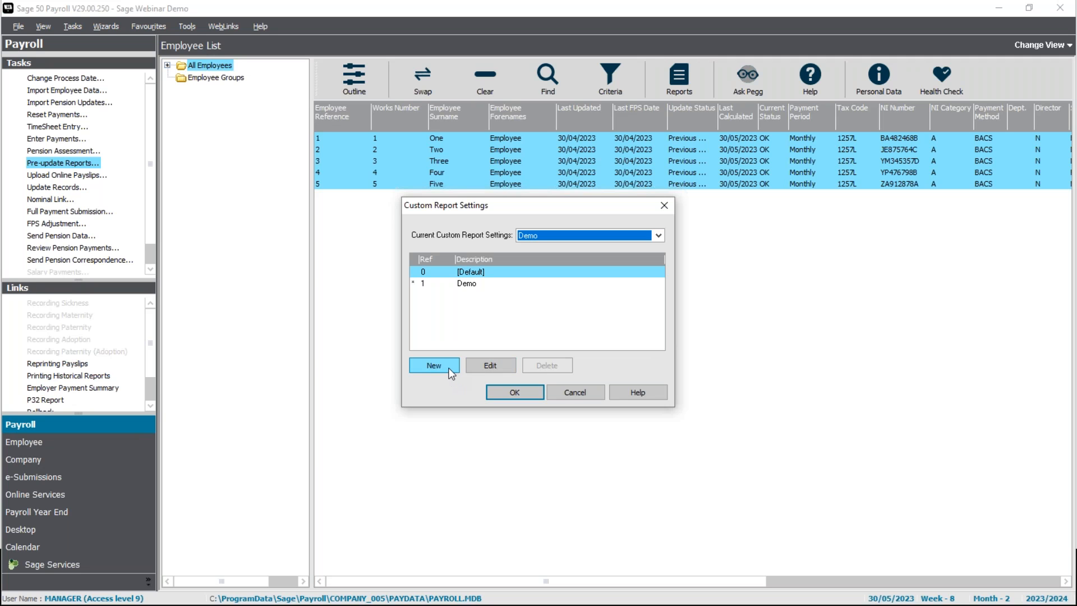
left_click(454, 284)
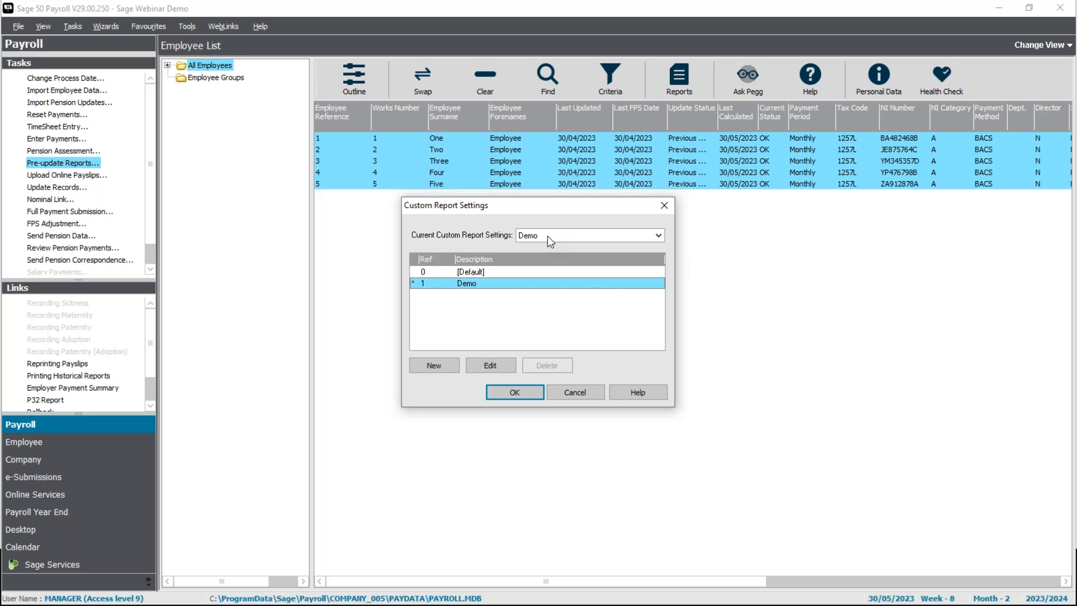
left_click(490, 364)
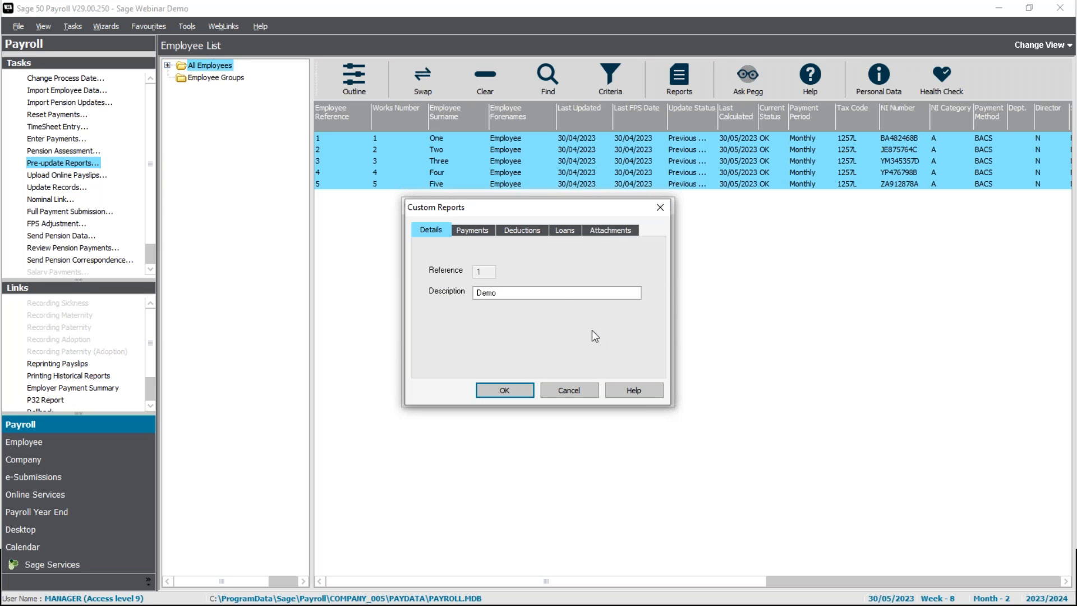
Assign Christmas Bonus as the payment type at index 5 of the Demo custom report settings.
left_click(487, 231)
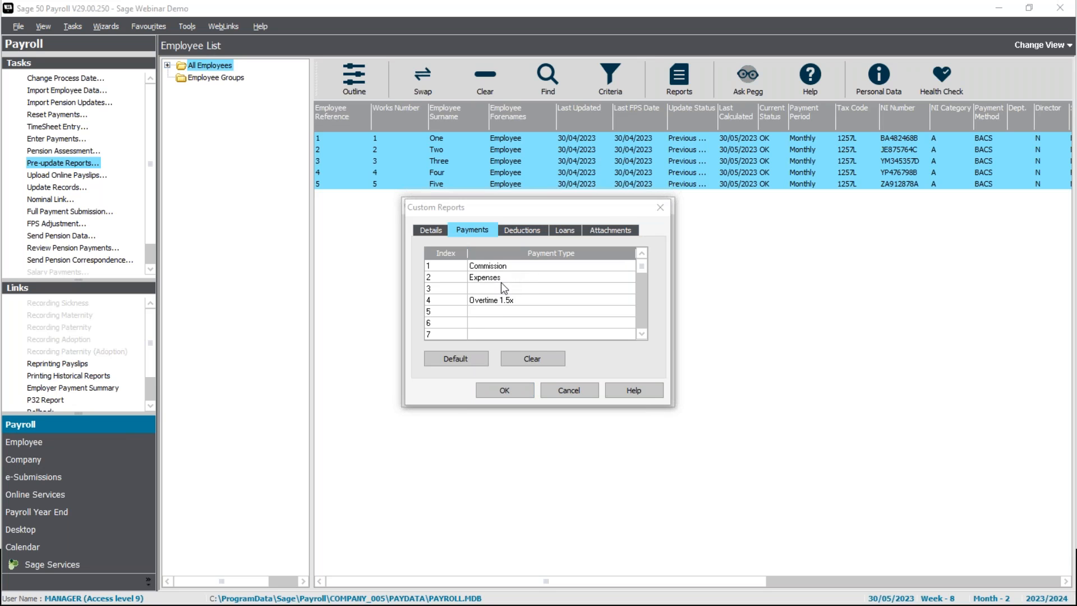
left_click(490, 310)
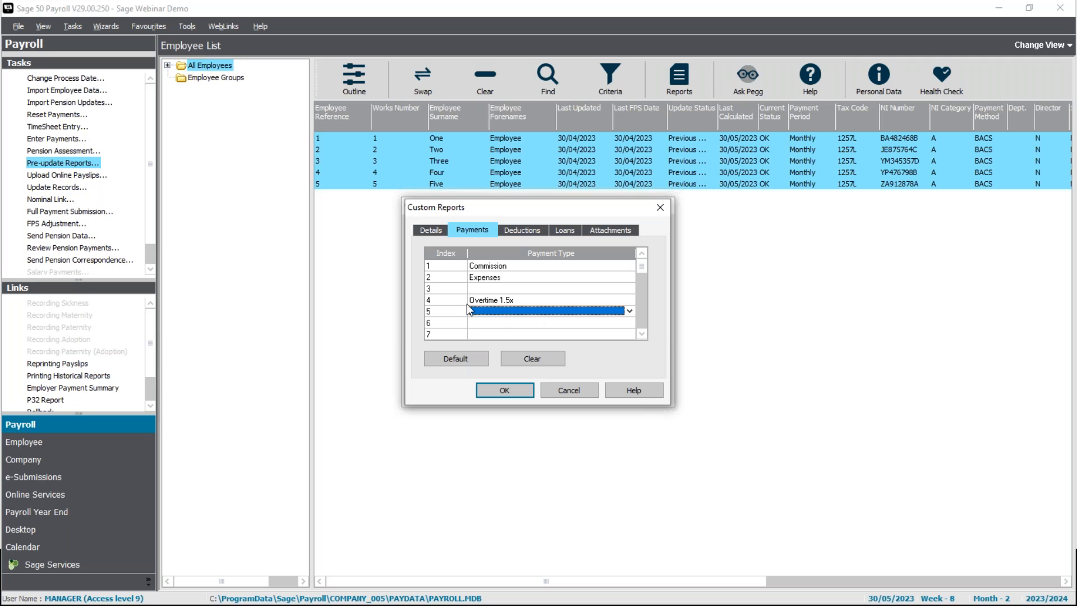
left_click(630, 311)
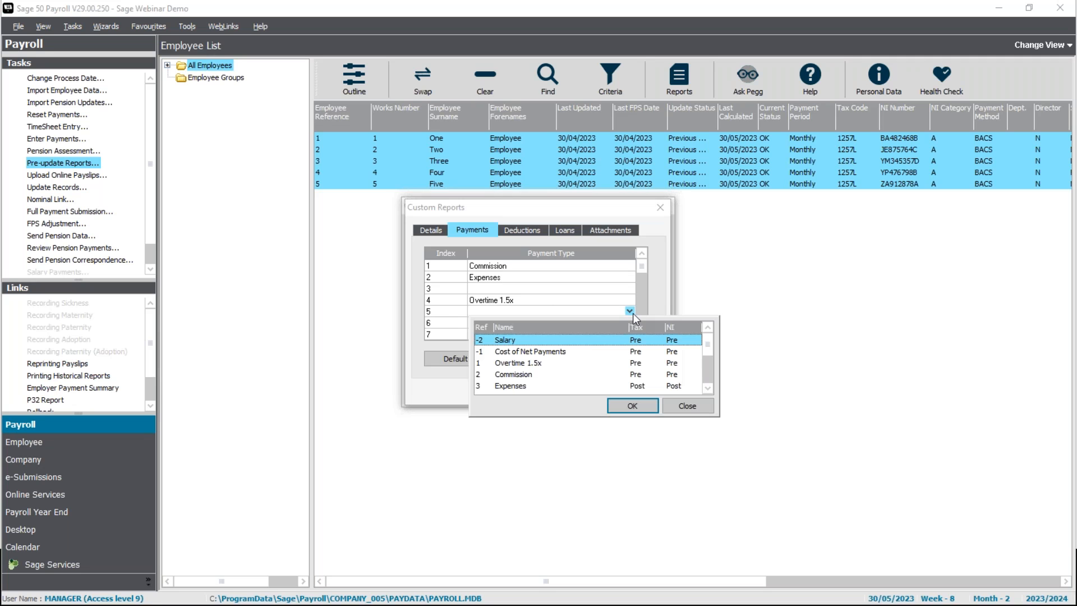
double_click(709, 385)
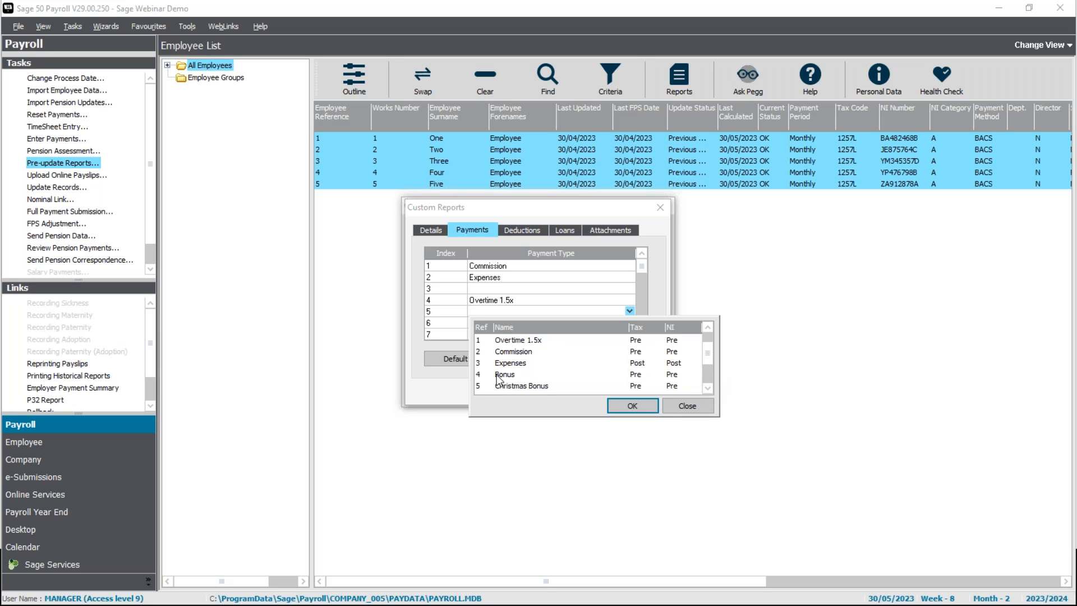
left_click(522, 387)
left_click(635, 406)
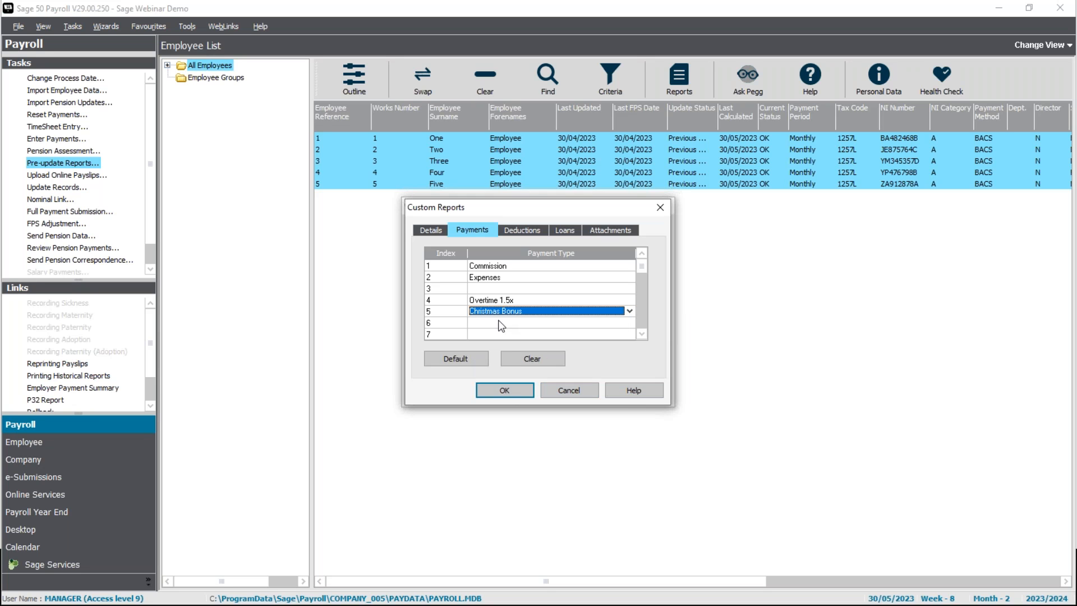
Clear all payment types from the Demo settings and assign Commission to index 1.
left_click(504, 266)
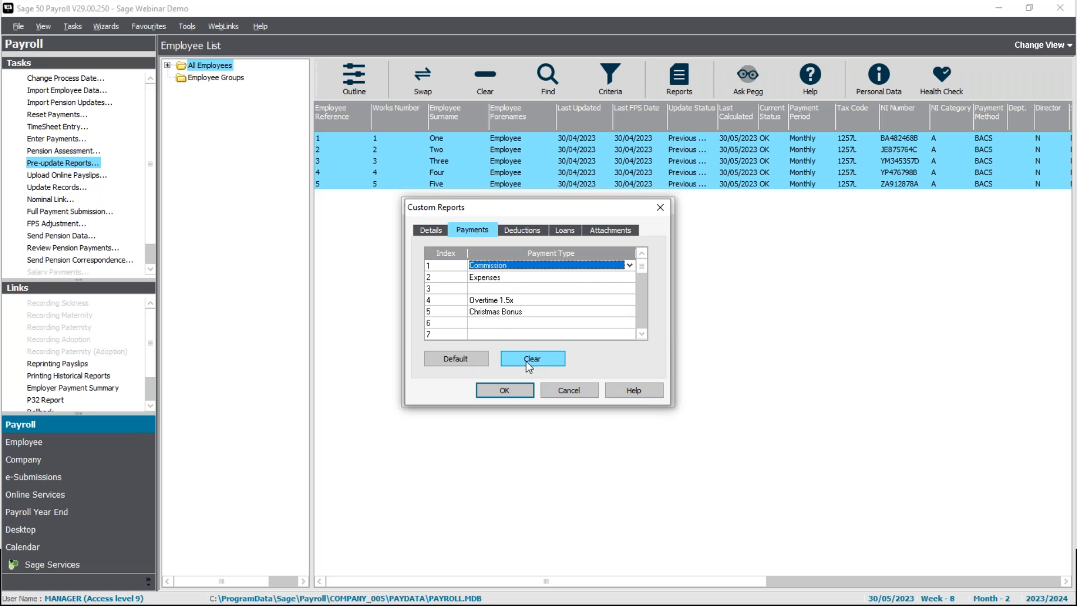
left_click(529, 365)
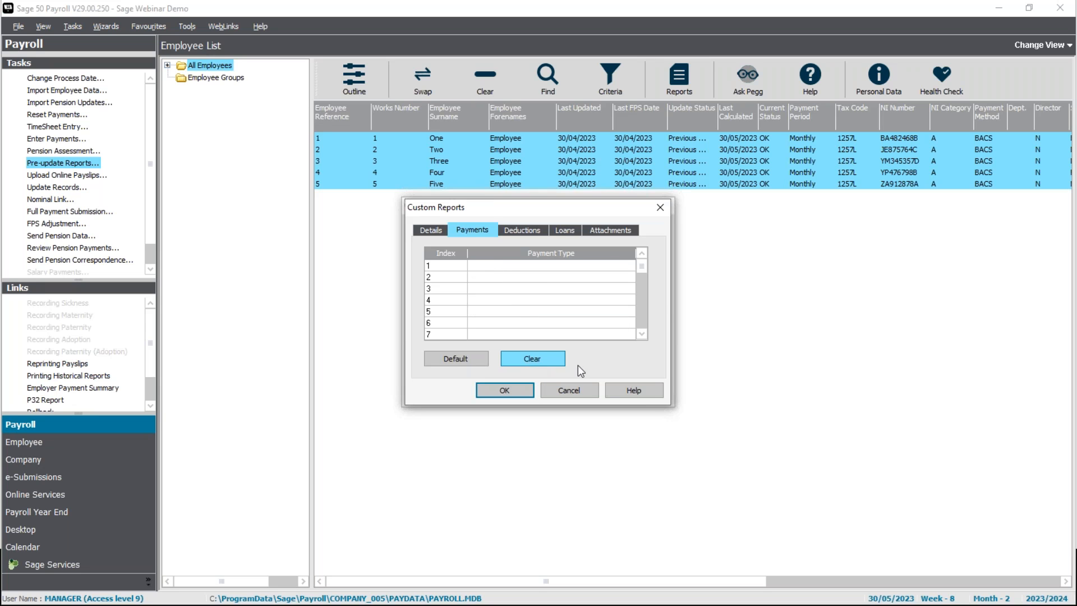
left_click(504, 266)
left_click(628, 265)
left_click(611, 329)
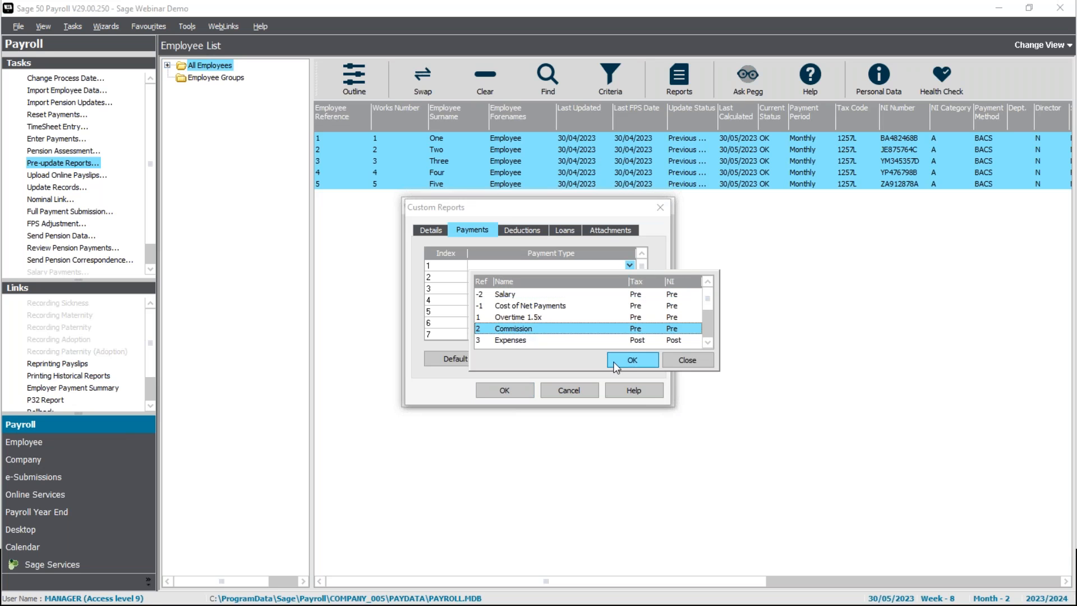
left_click(614, 363)
Assign Expenses to payment index 3 and delete that entry again.
left_click(491, 286)
left_click(629, 288)
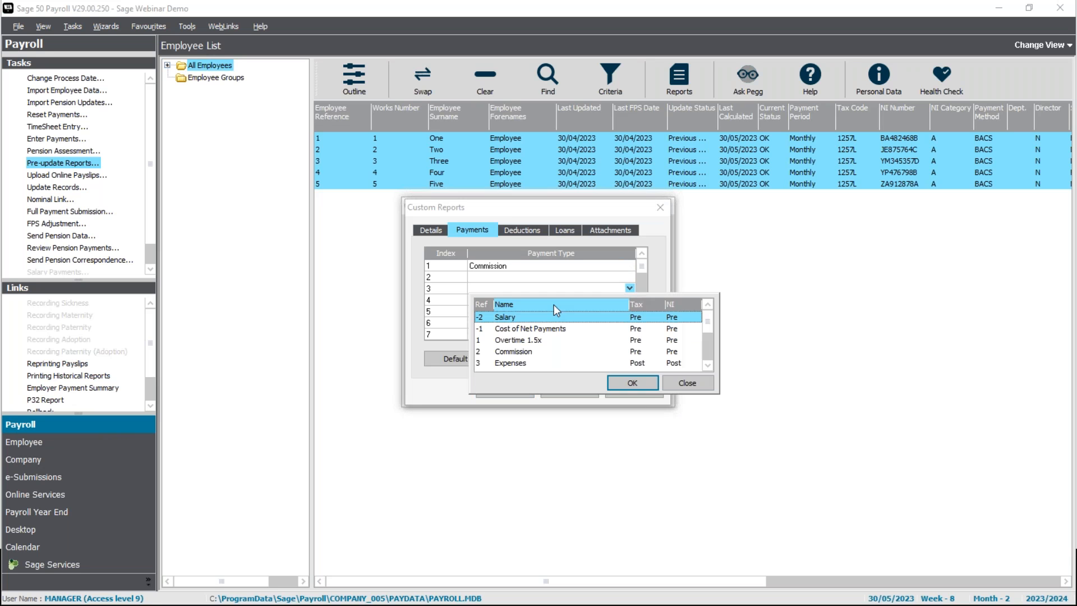
left_click(511, 363)
left_click(632, 383)
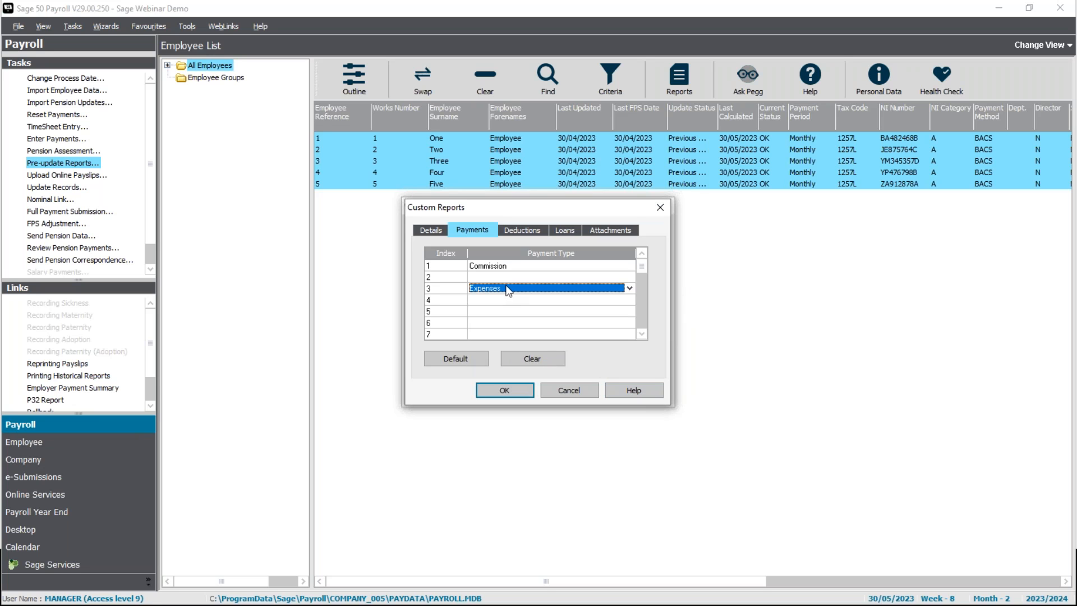
key("Delete")
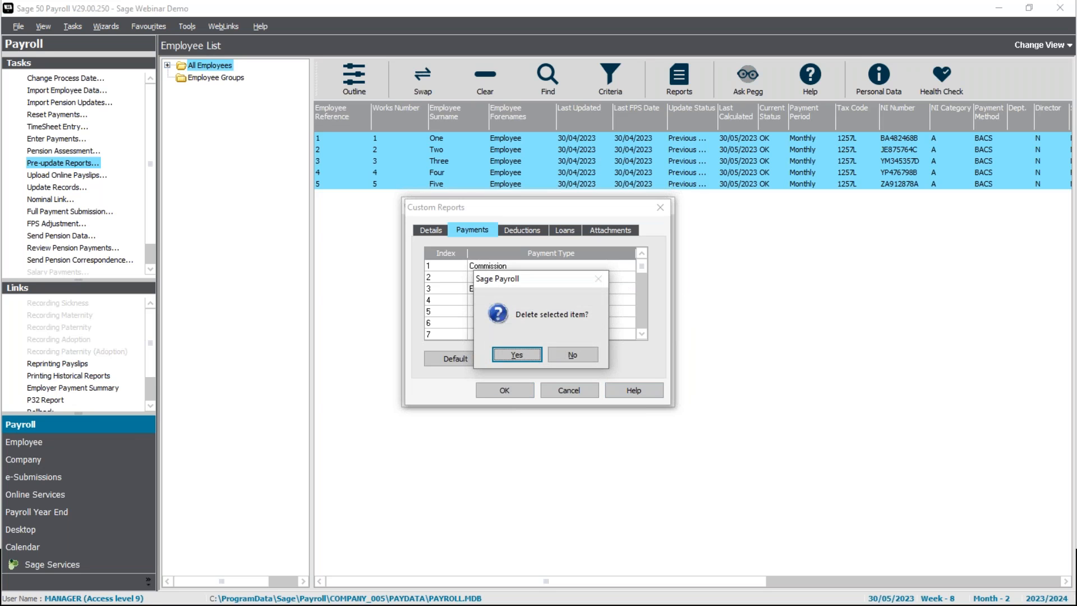
left_click(513, 355)
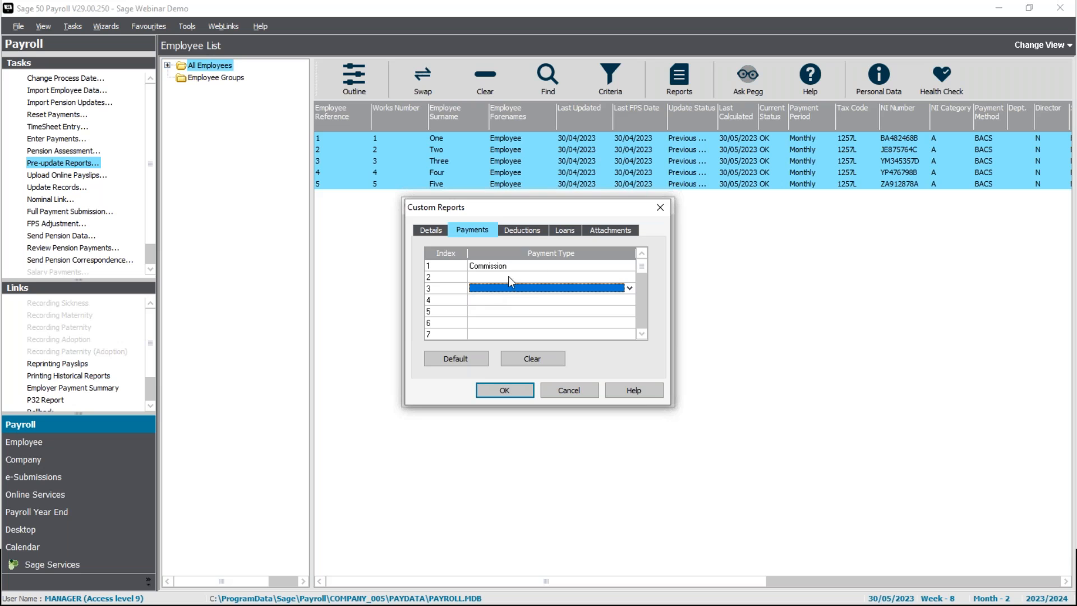
Assign Expenses to payment index 3 and Bonus to payment index 4.
left_click(629, 287)
left_click(530, 362)
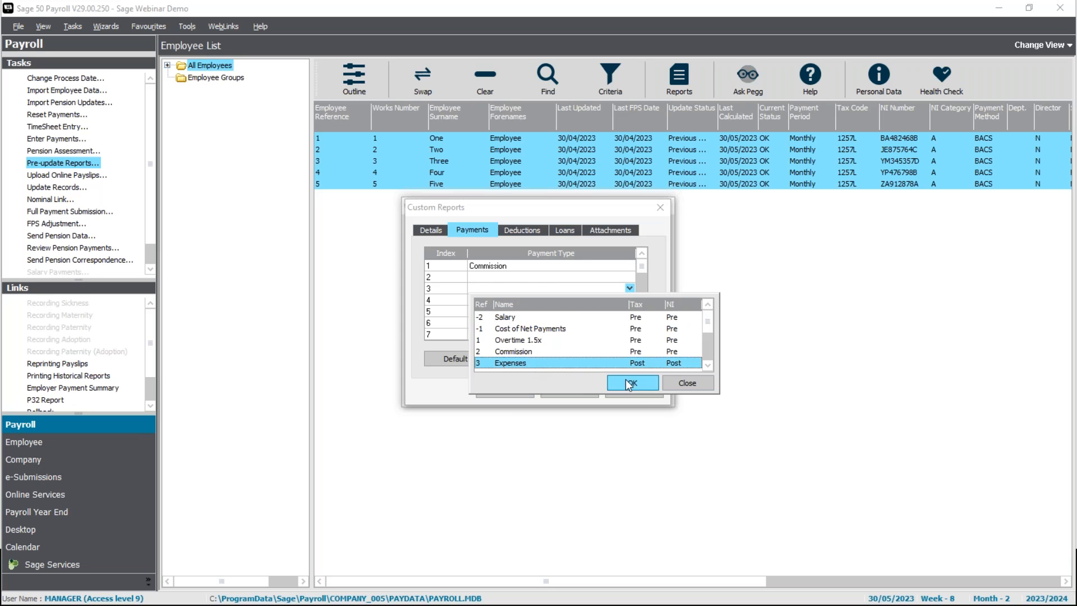
left_click(632, 383)
left_click(508, 299)
left_click(630, 299)
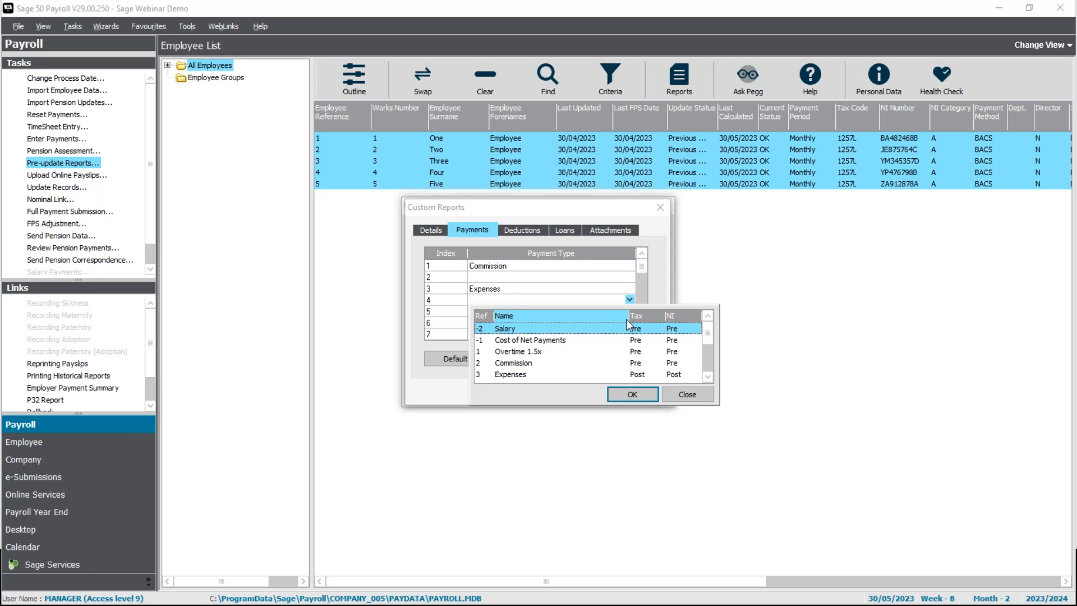
scroll(712, 342, "down", 1)
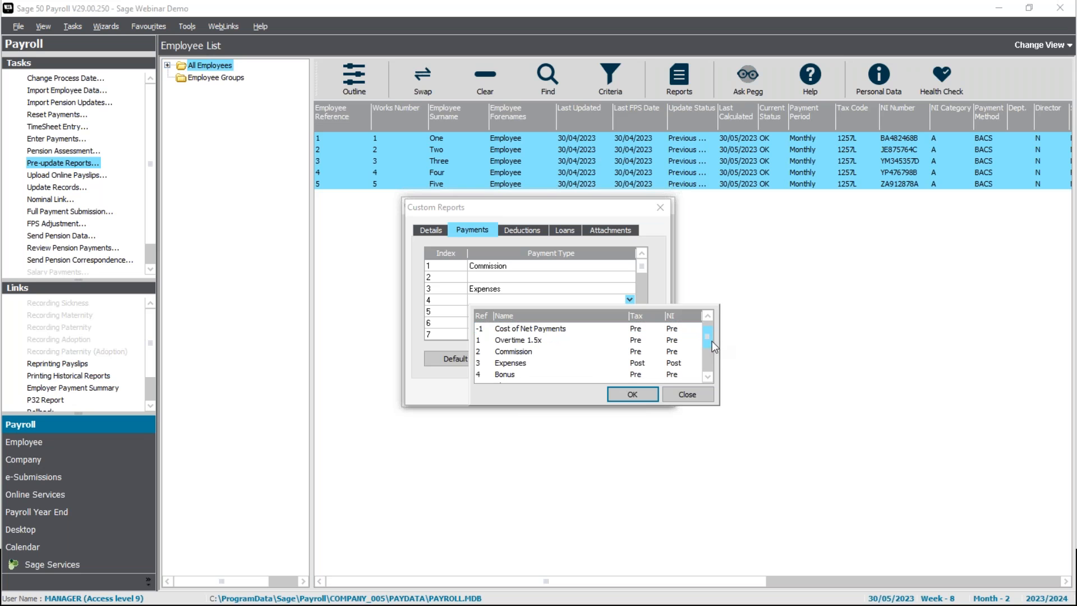
left_click(501, 374)
left_click(632, 394)
Try to assign Expenses a second time, at payment index 5.
left_click(521, 310)
left_click(630, 310)
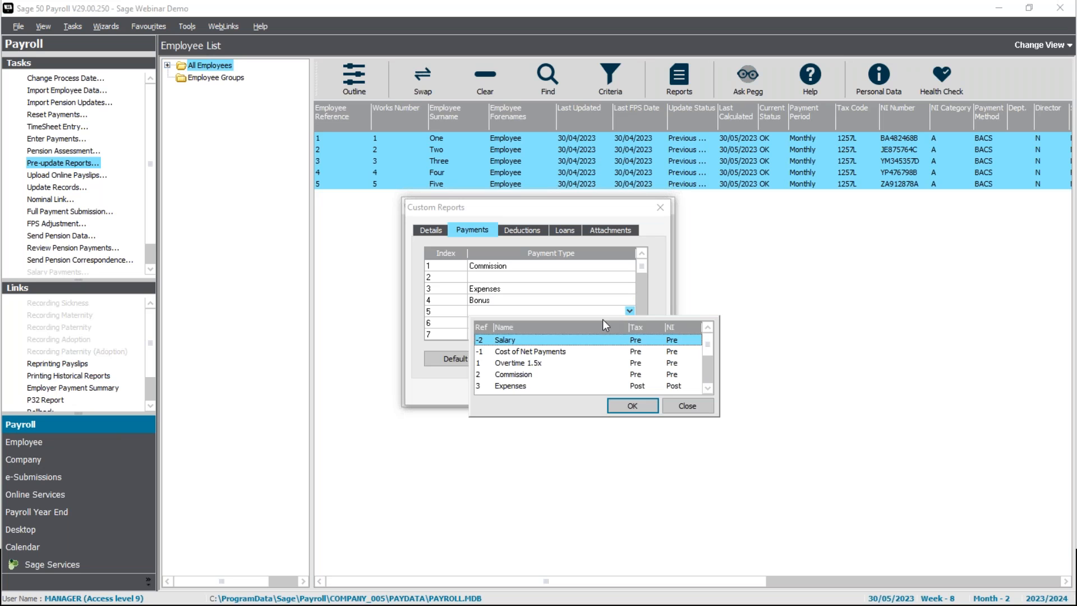
left_click(513, 386)
left_click(626, 399)
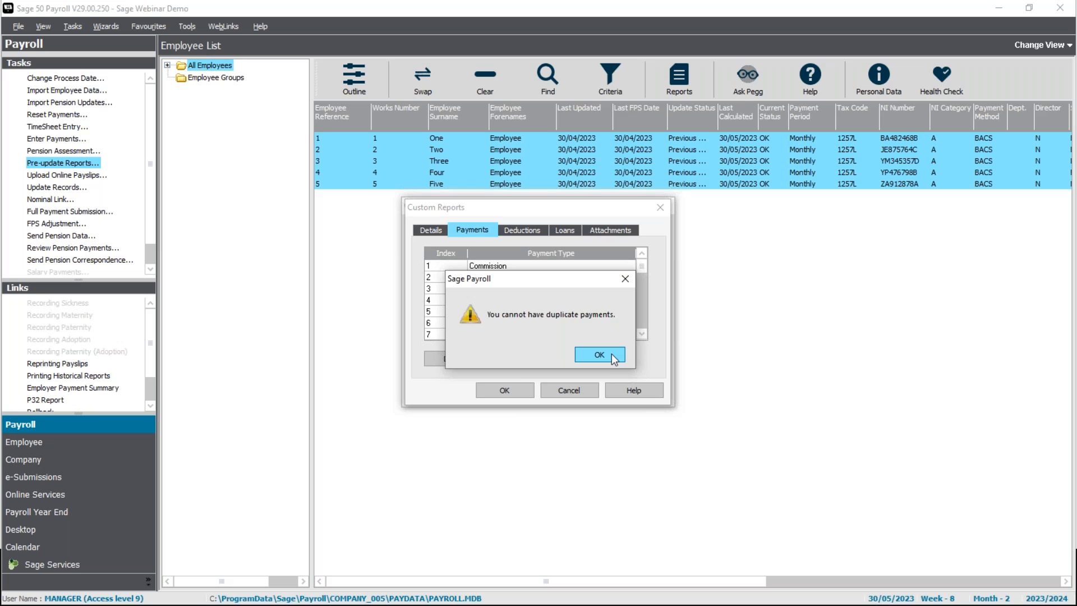
left_click(599, 354)
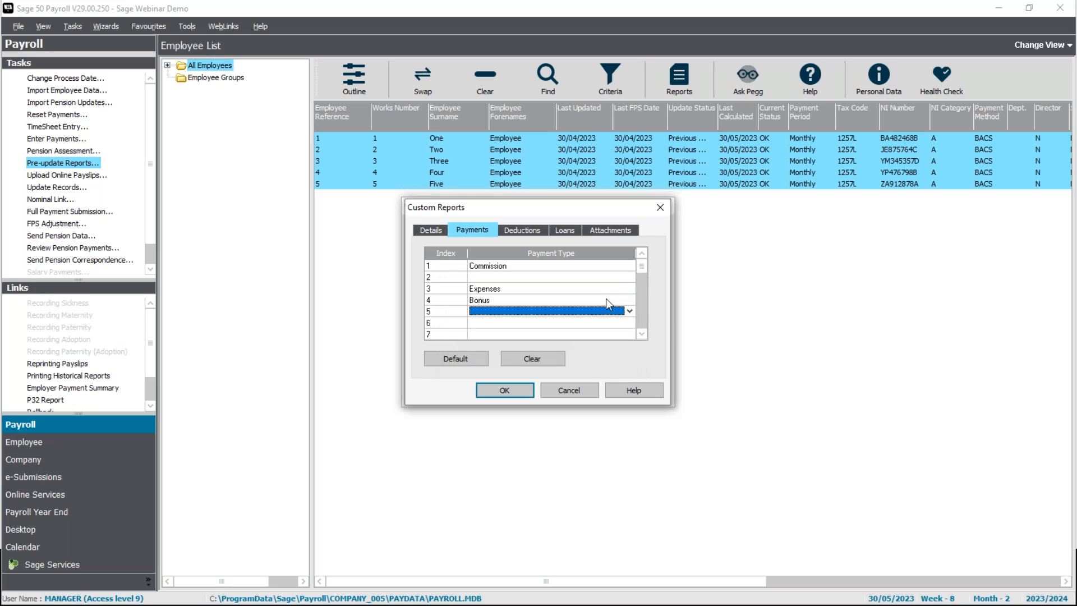
Assign Christmas Bonus to the empty payment index 5.
left_click(635, 310)
left_click(708, 387)
left_click(708, 387)
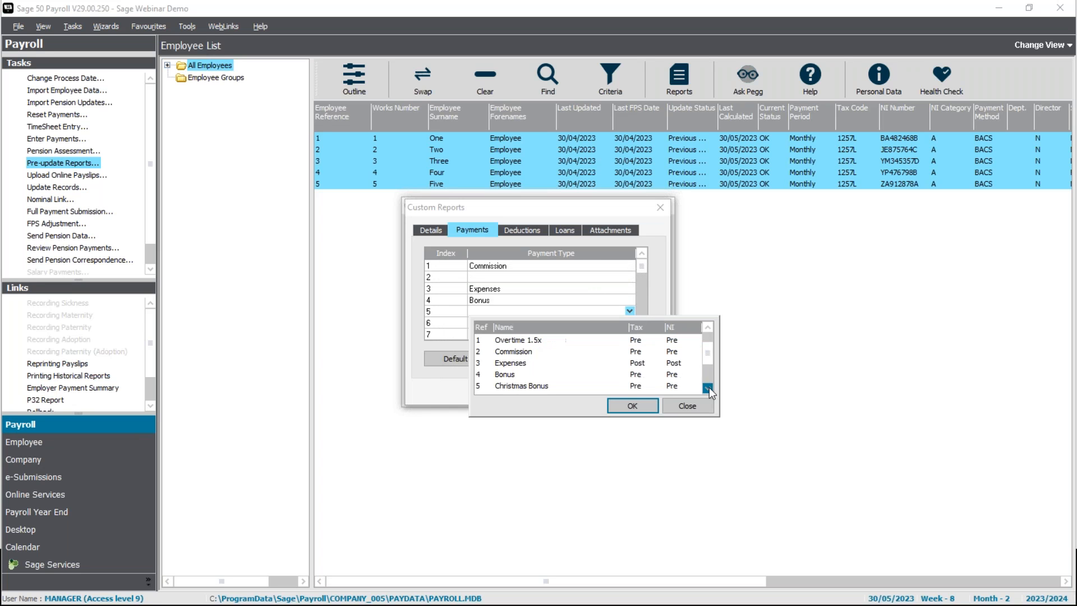
double_click(545, 387)
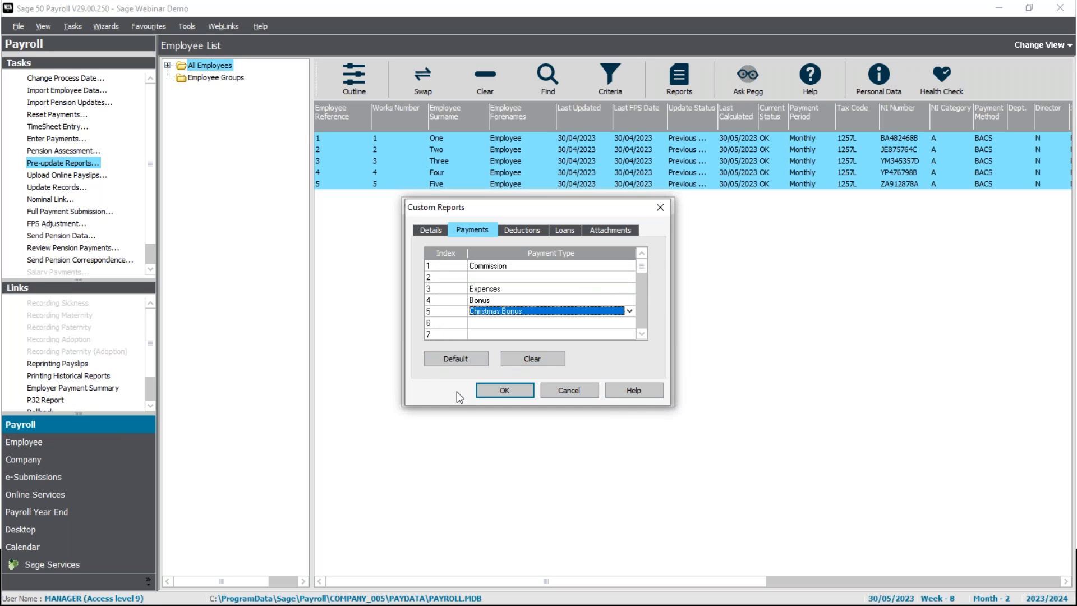
Assign Subscription as the deduction type at index 1 of the Demo settings.
left_click(517, 228)
left_click(629, 265)
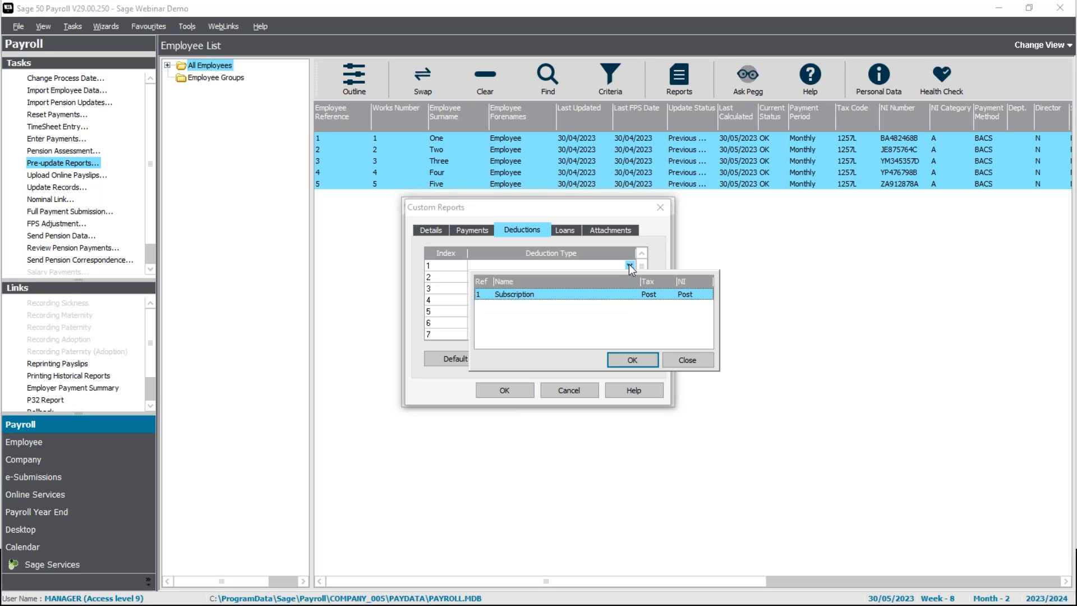
left_click(635, 360)
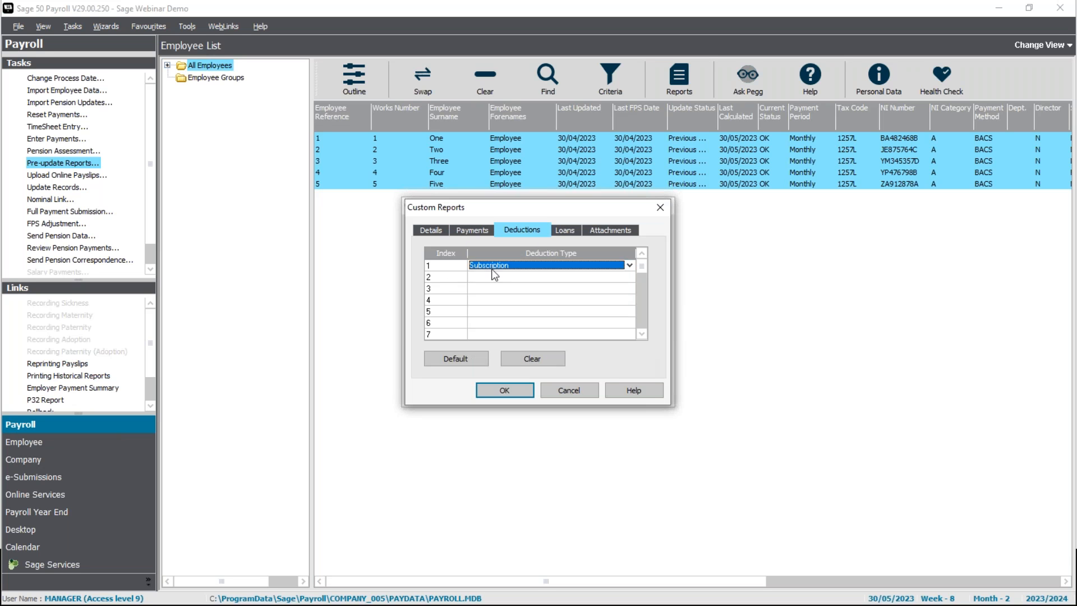
Leave the loan types empty and assign Deduction of Earnings Order as the attachment type at index 1.
left_click(564, 229)
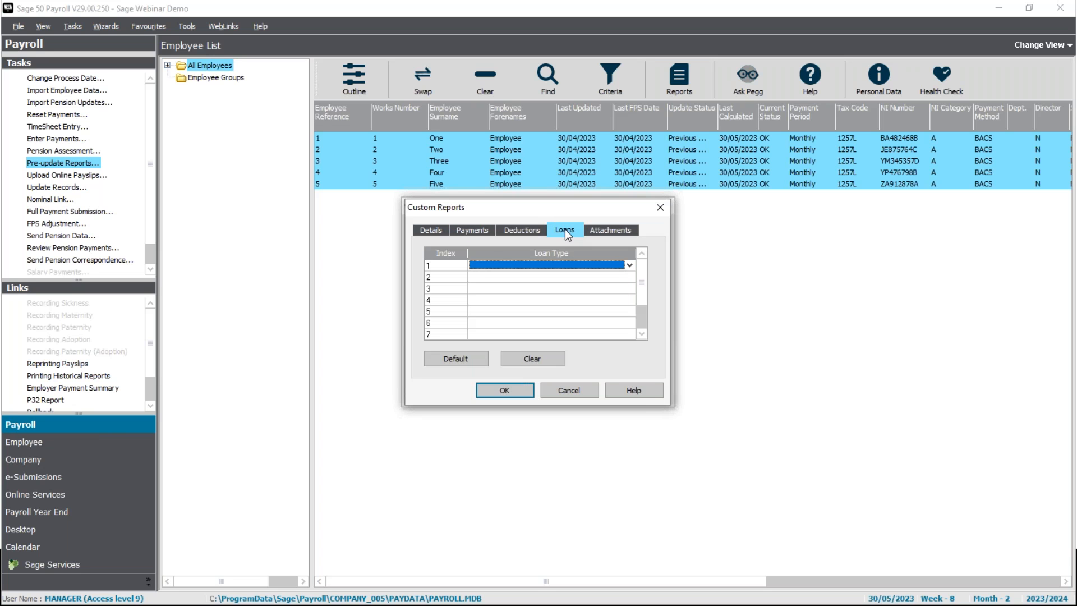
left_click(602, 231)
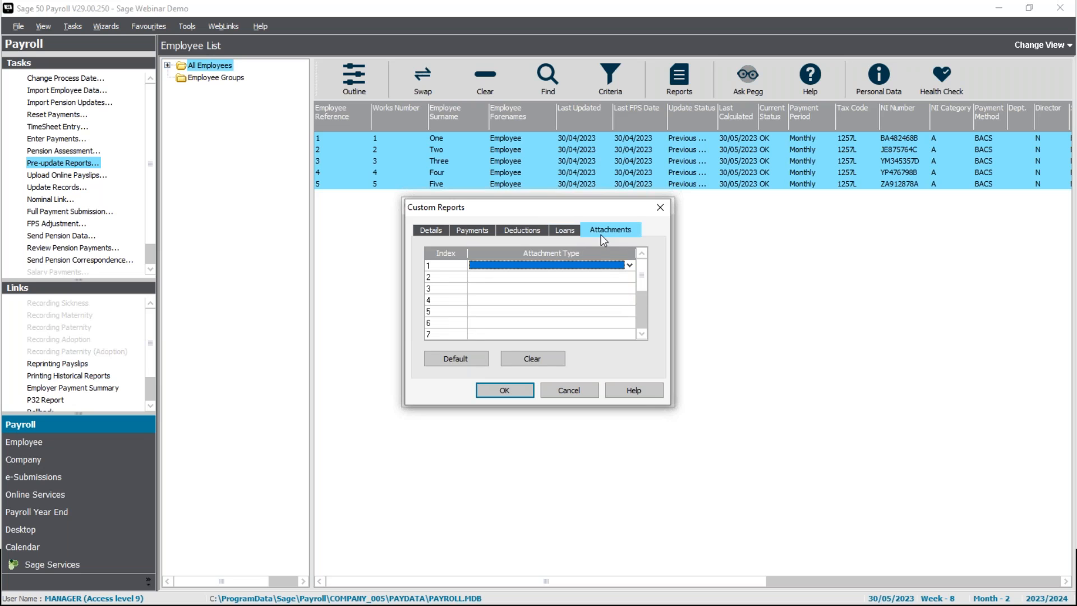
left_click(630, 265)
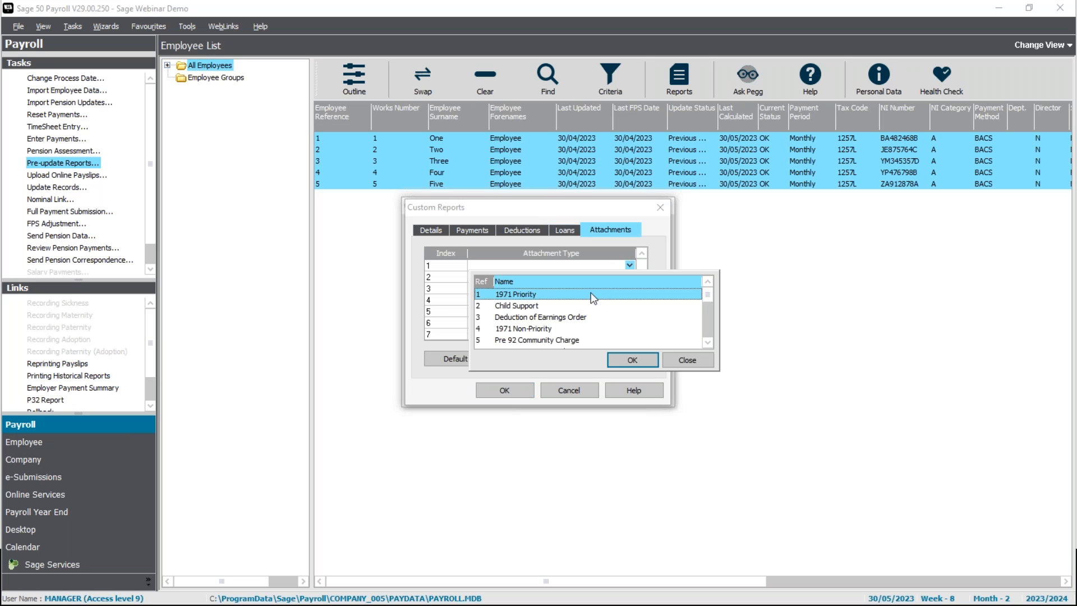
left_click(538, 316)
left_click(626, 359)
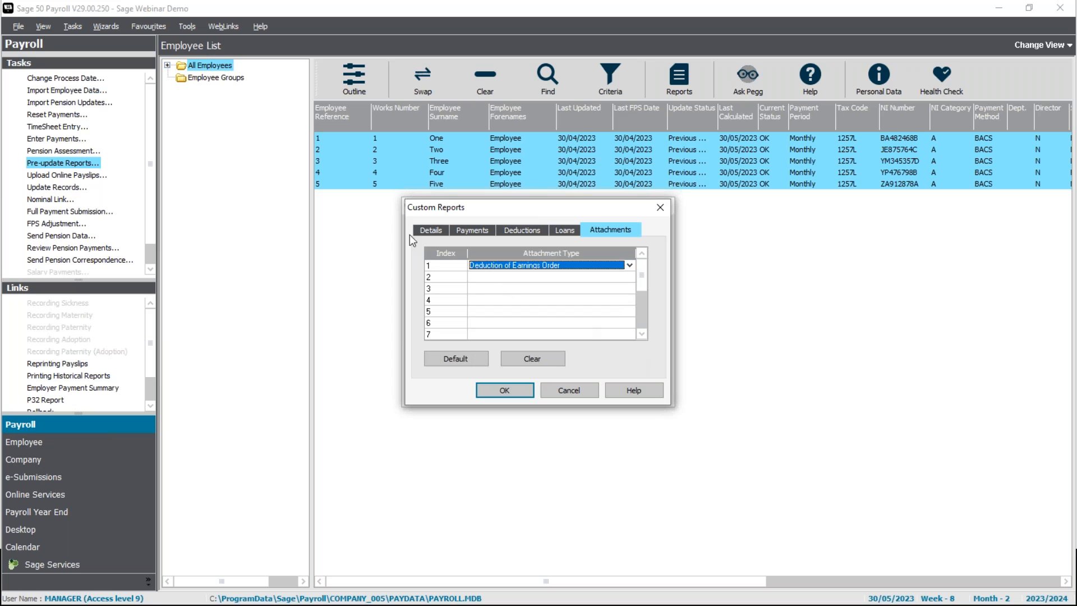
Save the Demo custom report and close the custom report settings.
left_click(432, 231)
left_click(504, 390)
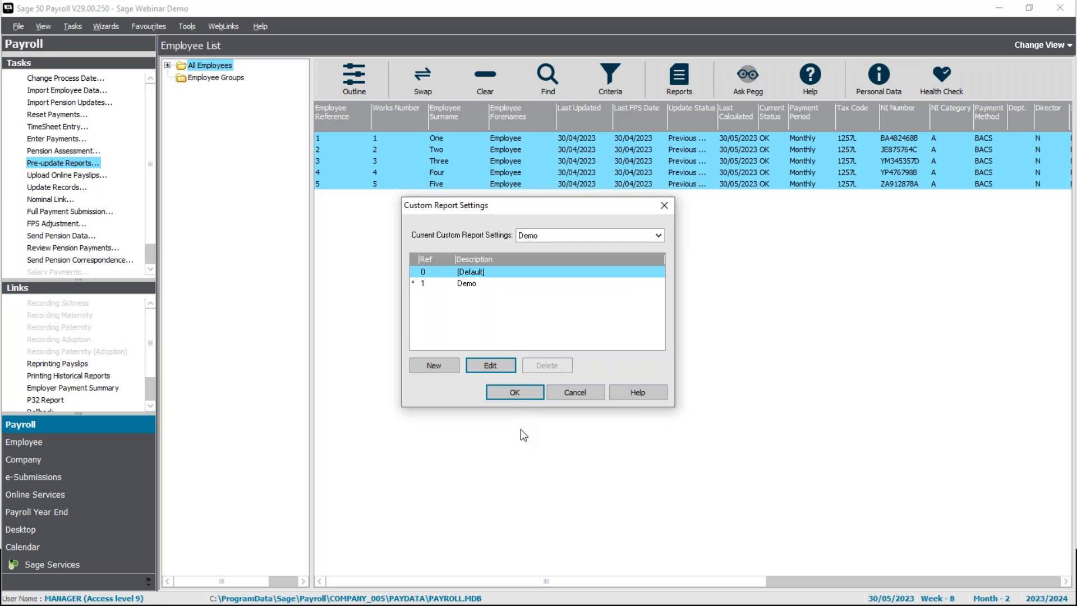
left_click(512, 395)
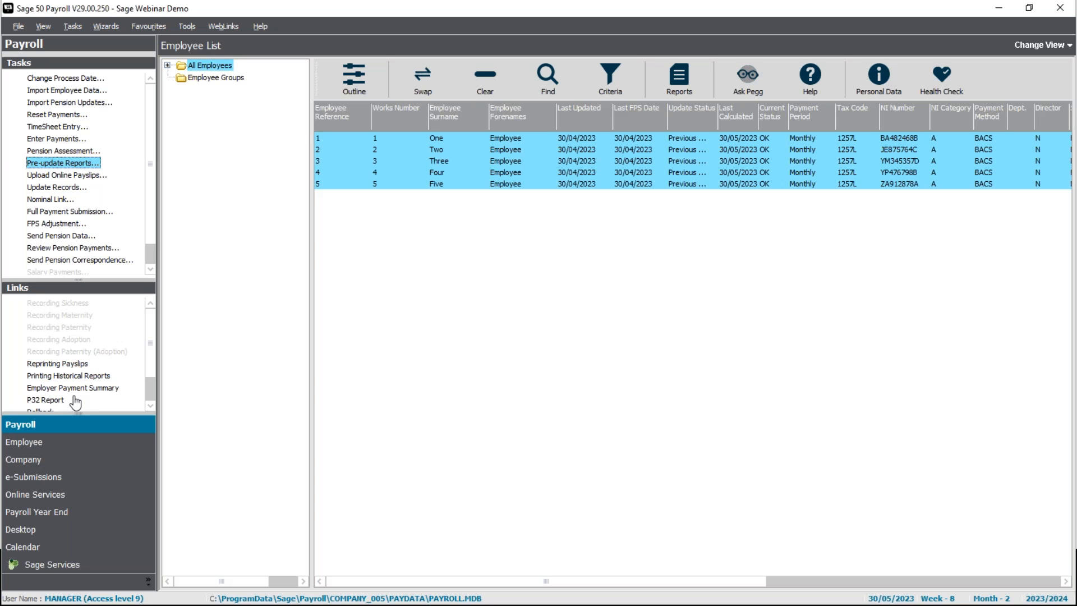
Preview the Analysis of Payroll Totals pre-update report full screen with the Demo custom report settings, and close the preview and reports.
left_click(64, 164)
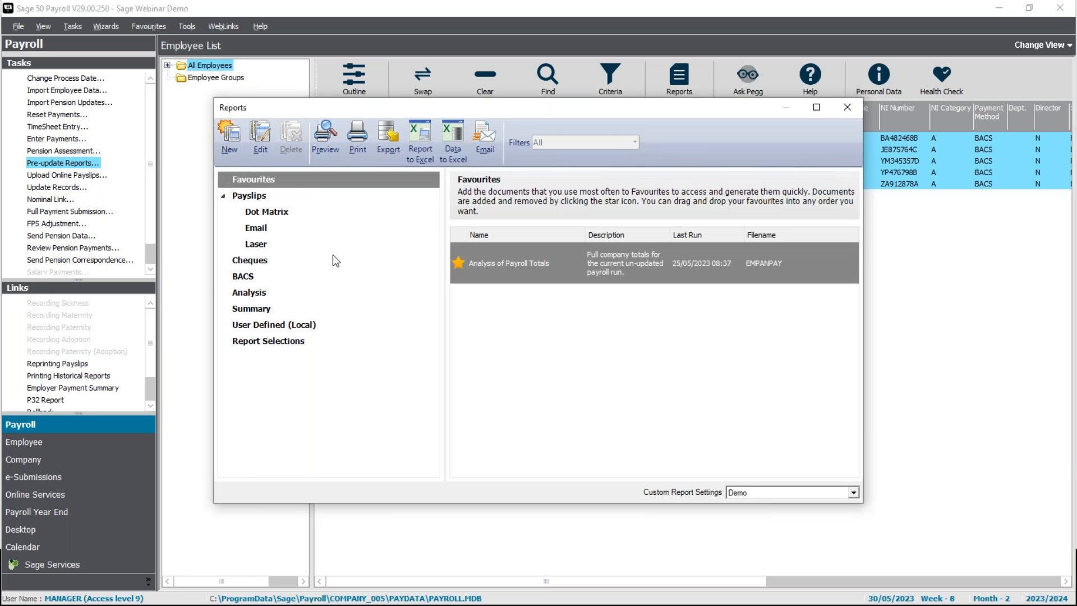
mouse_move(545, 274)
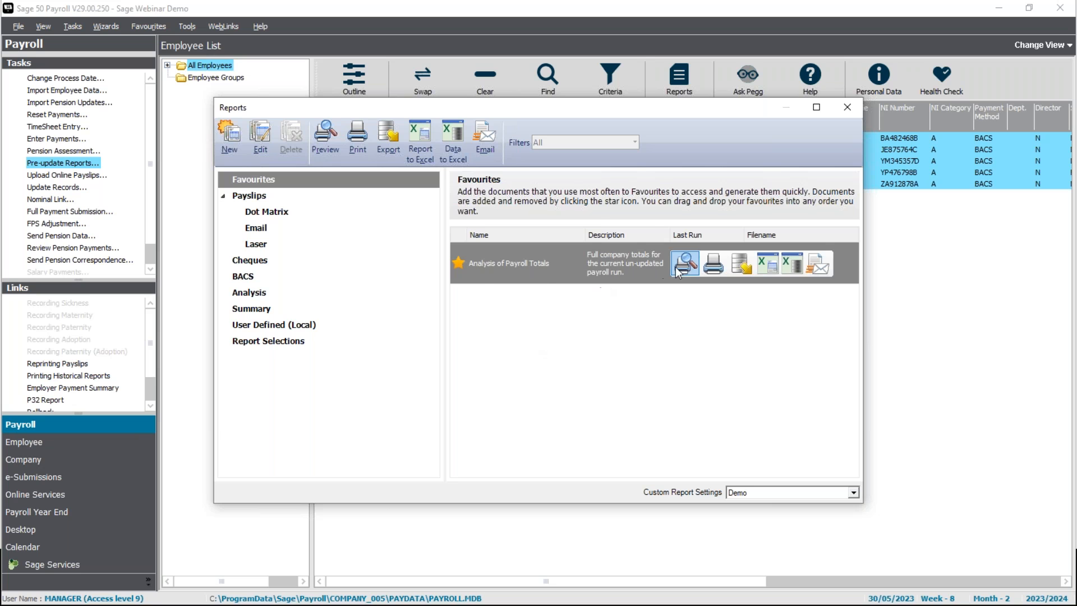
left_click(681, 267)
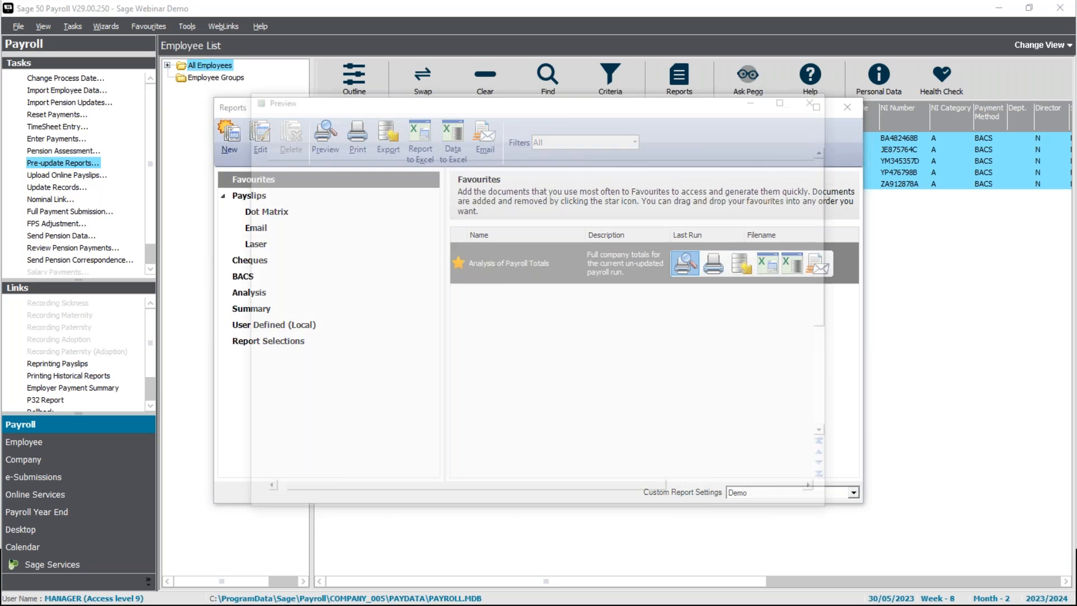
left_click(791, 99)
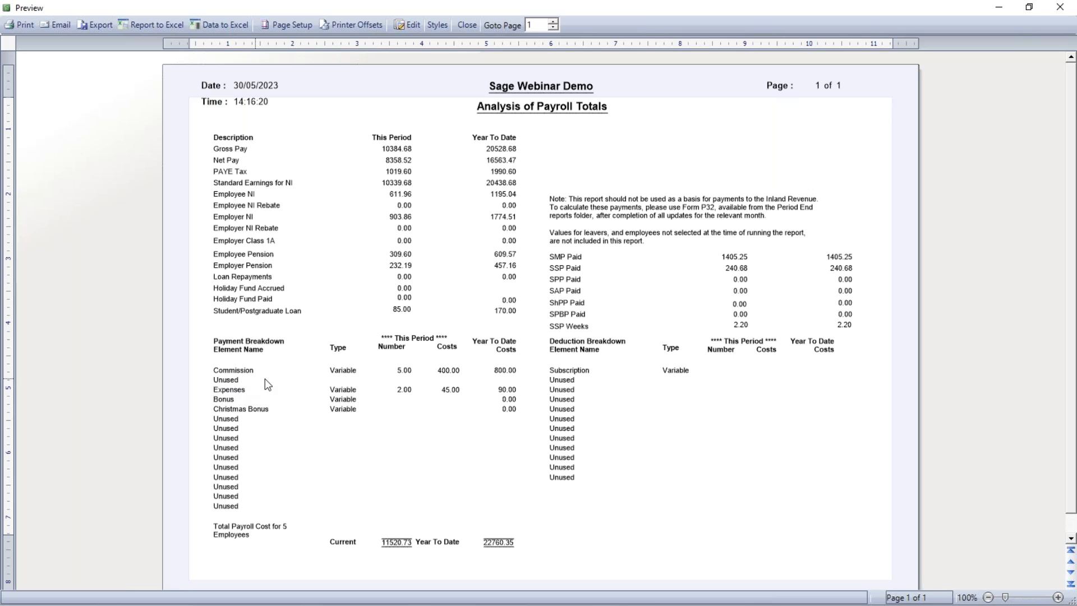
left_click(1062, 7)
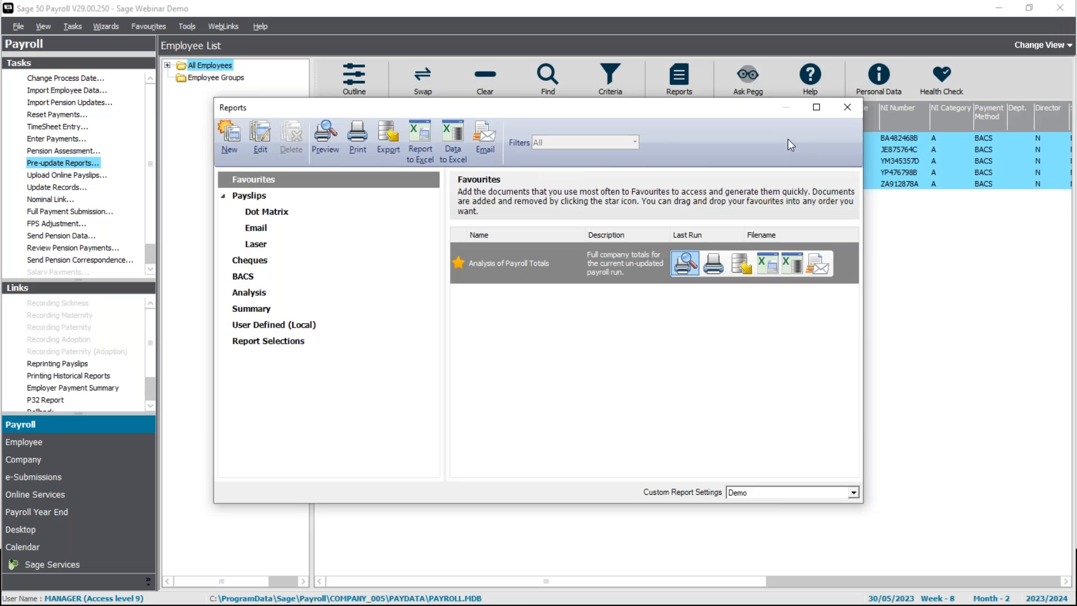
left_click(847, 109)
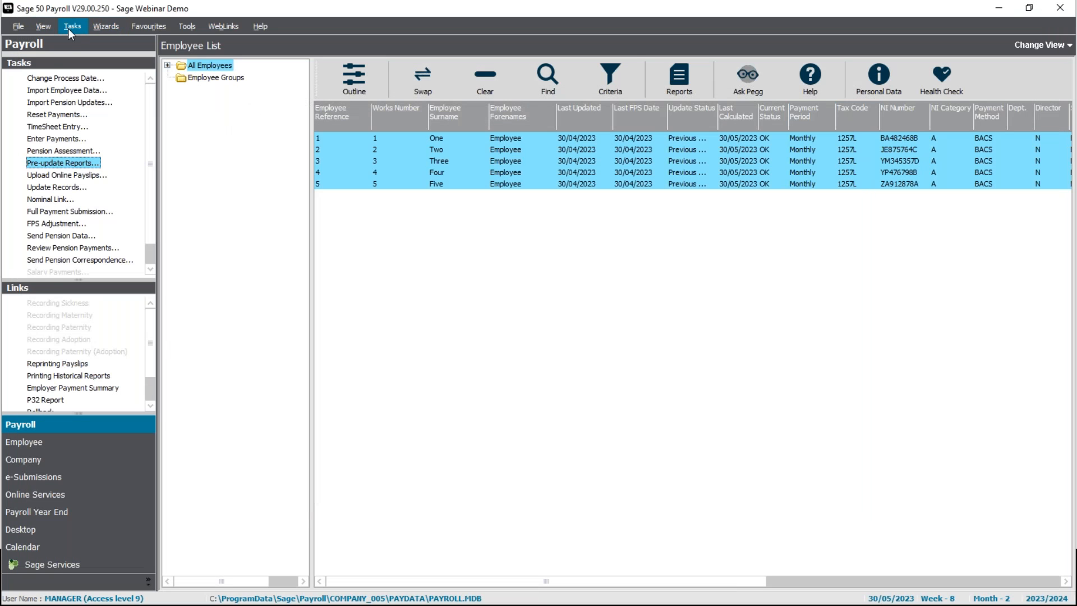
Set the company's current custom report settings to [Default] and save the change.
left_click(69, 28)
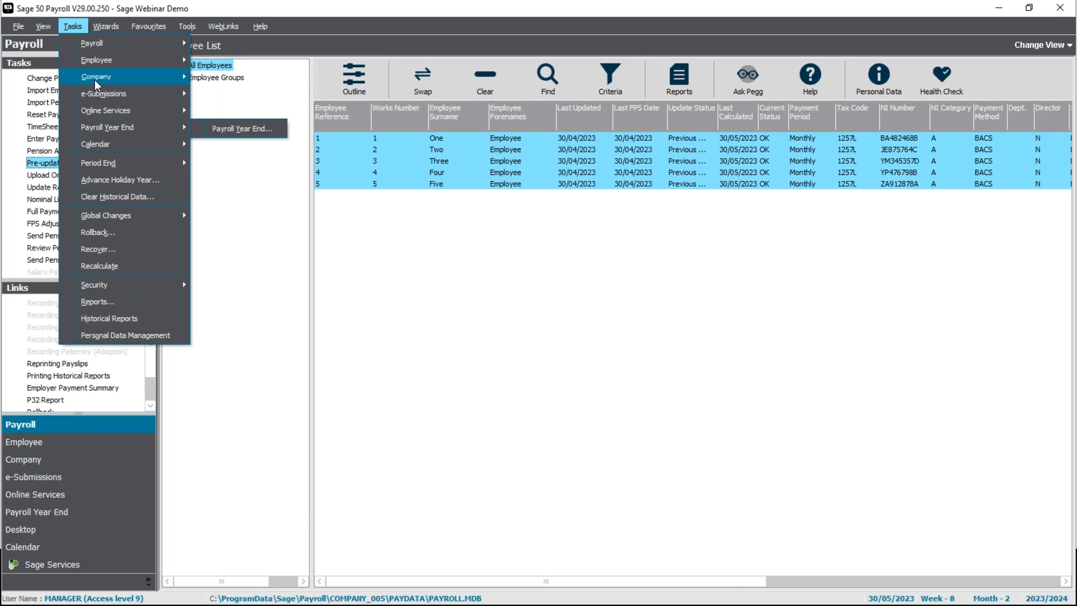
mouse_move(94, 80)
left_click(259, 197)
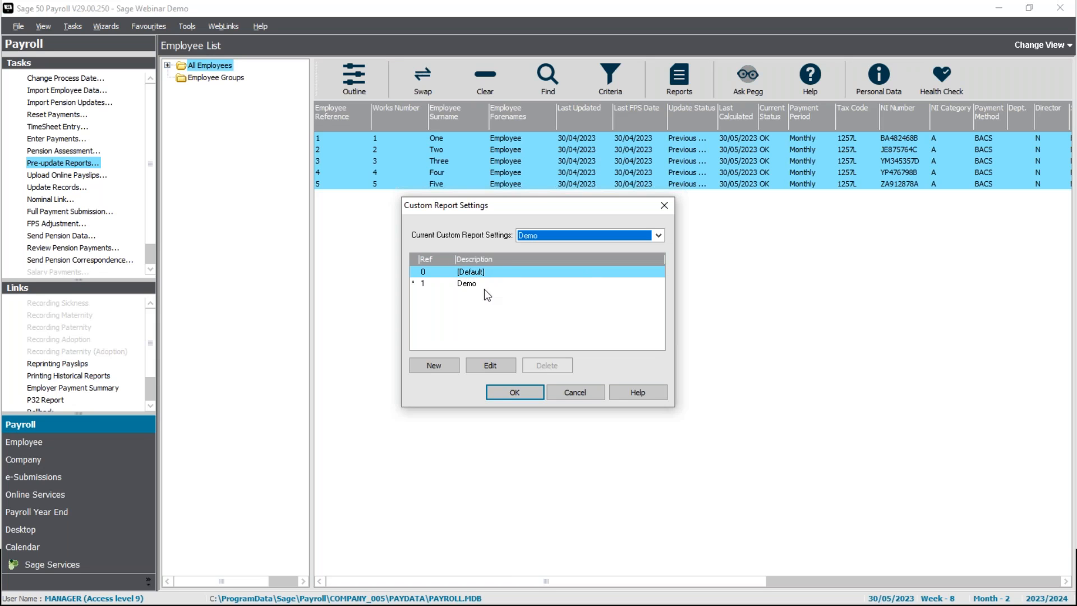
left_click(659, 236)
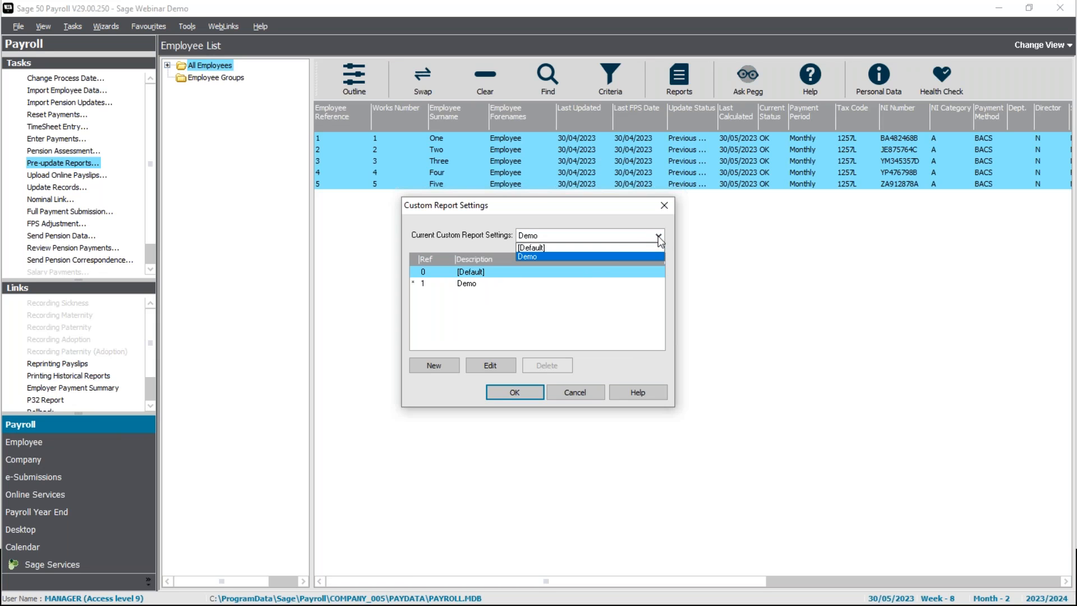
left_click(578, 247)
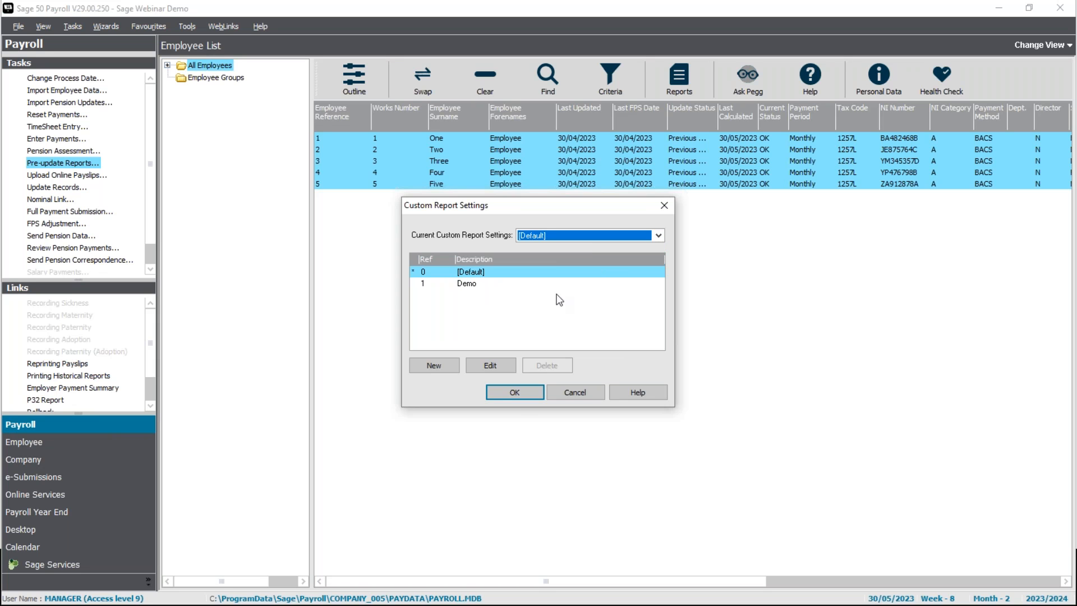
left_click(524, 395)
Preview the Analysis of Payroll Totals pre-update report full screen with the [Default] settings, and close the preview and reports.
left_click(57, 163)
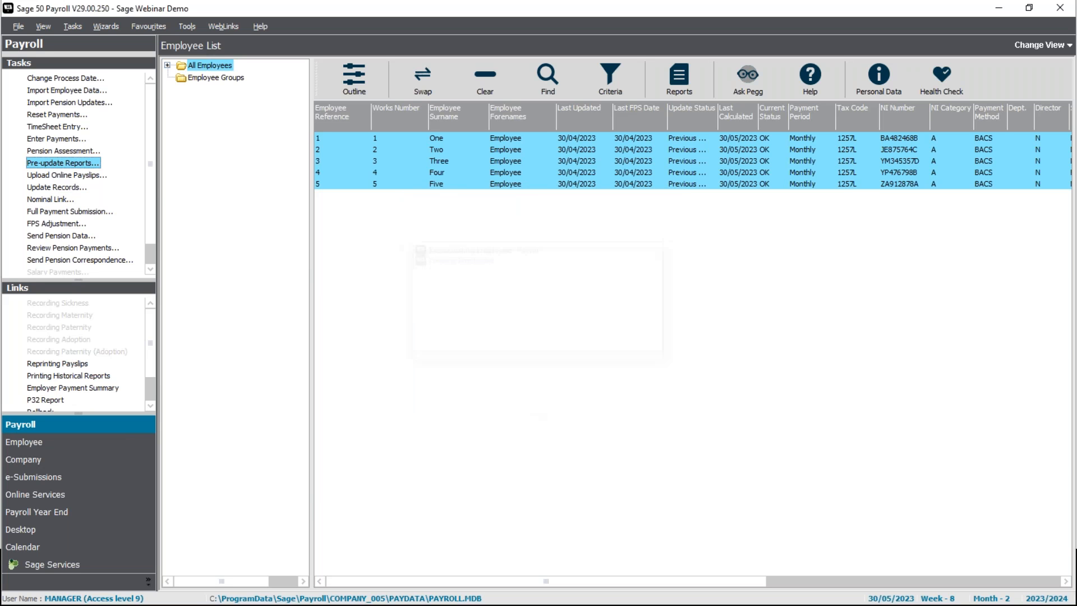
left_click(685, 263)
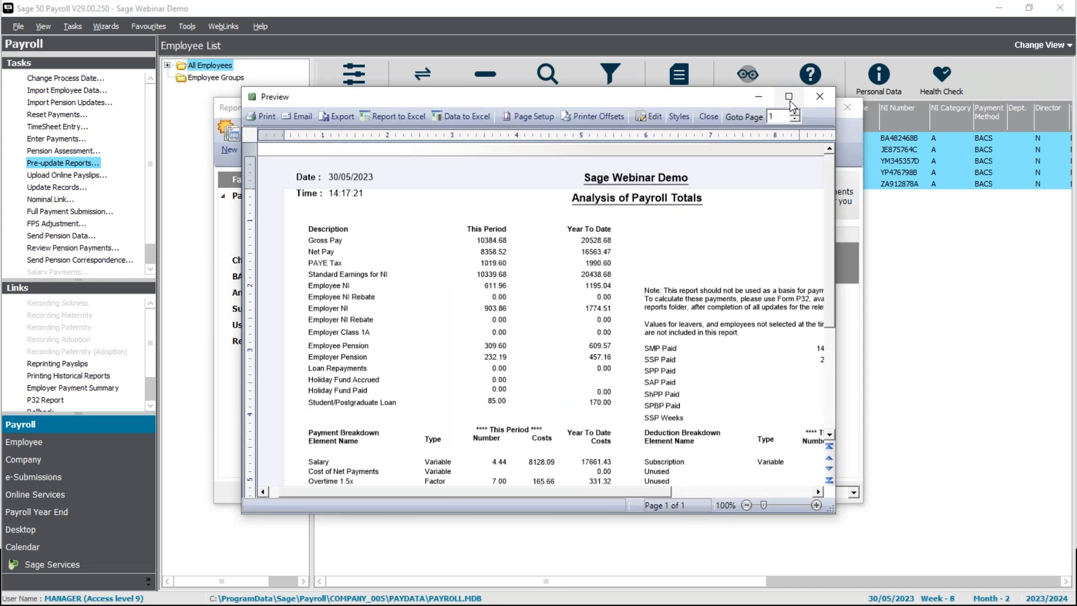
left_click(787, 100)
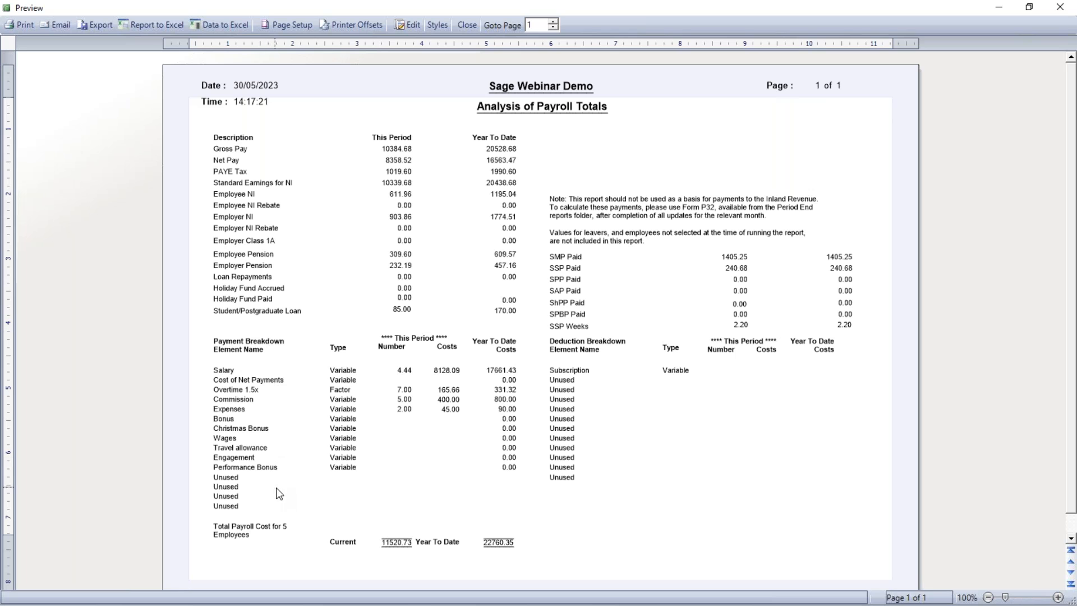
left_click(1060, 8)
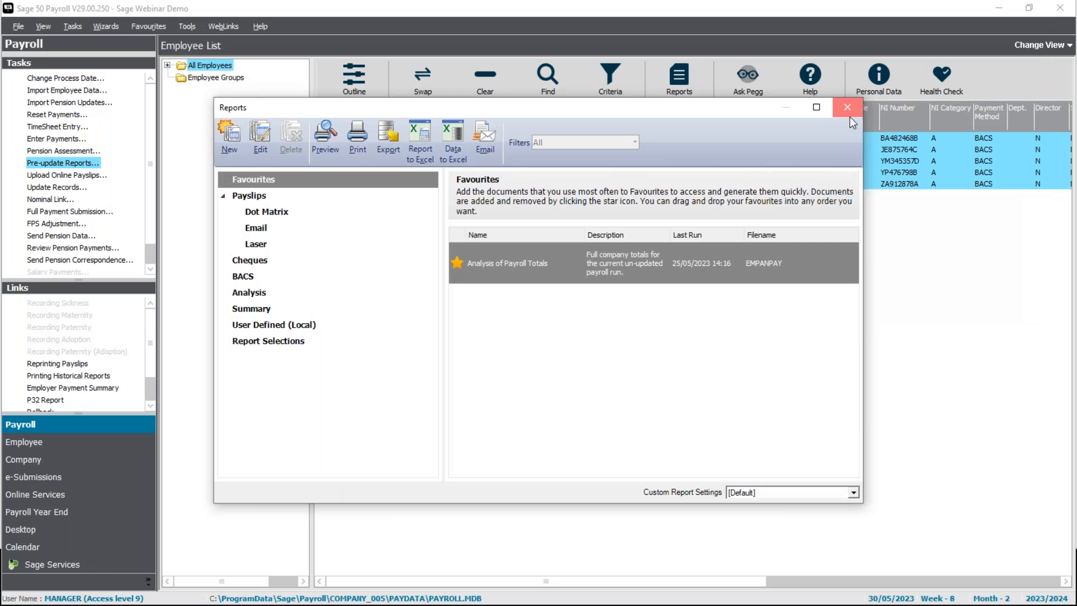
left_click(849, 114)
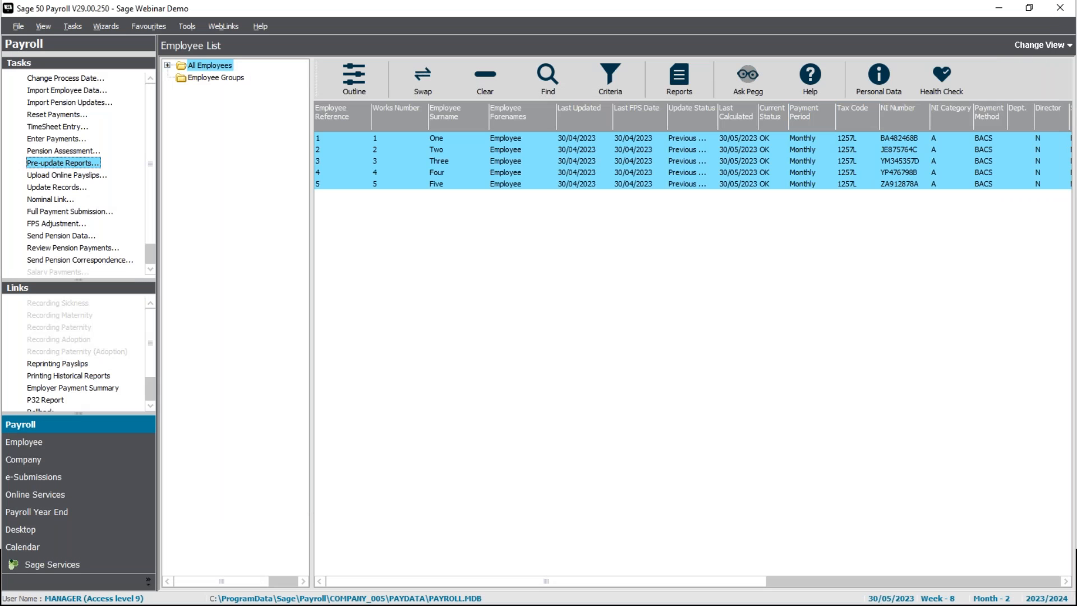